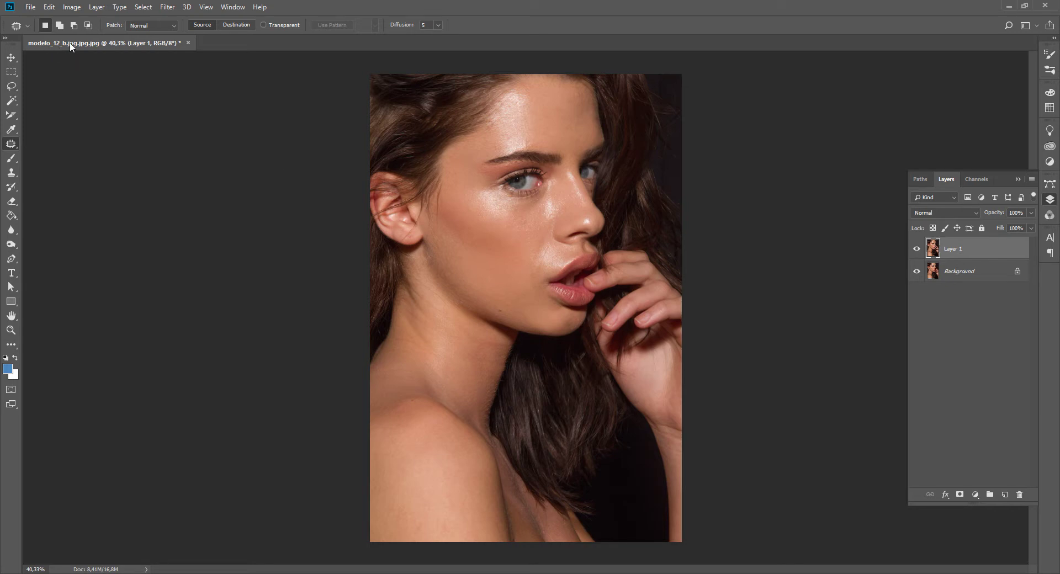
Activate the Move tool and select Layer 1.
{"action": "left_click", "coordinate": [8, 58]}
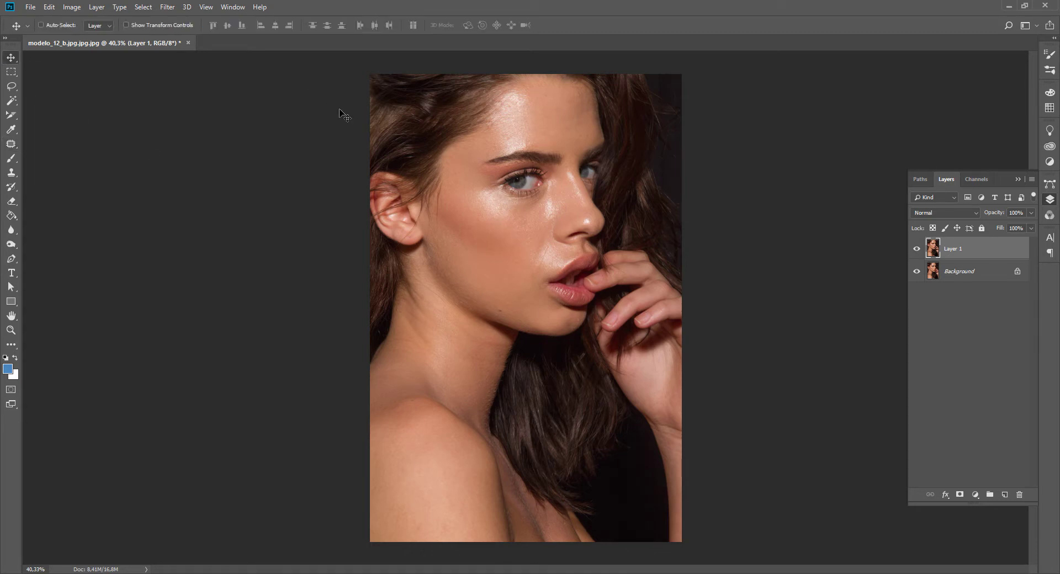
{"action": "left_click", "coordinate": [988, 277]}
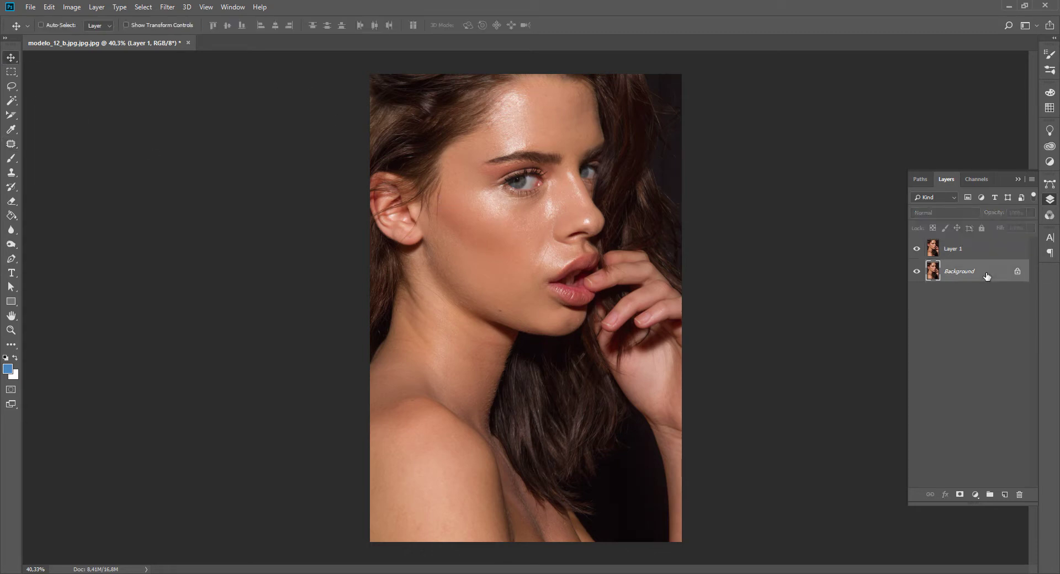
{"action": "left_click", "coordinate": [983, 253]}
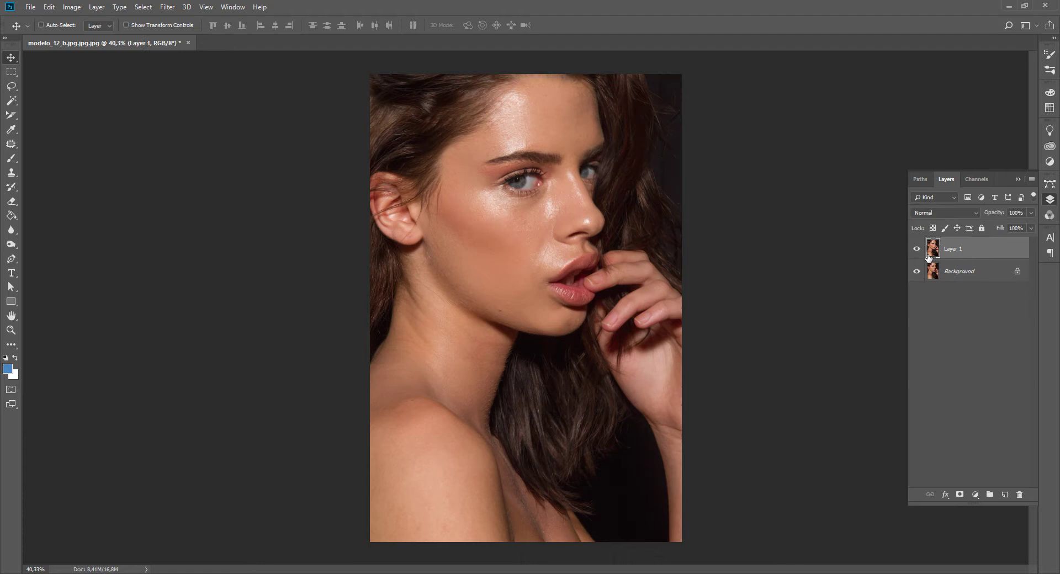
{"action": "left_click", "coordinate": [981, 272]}
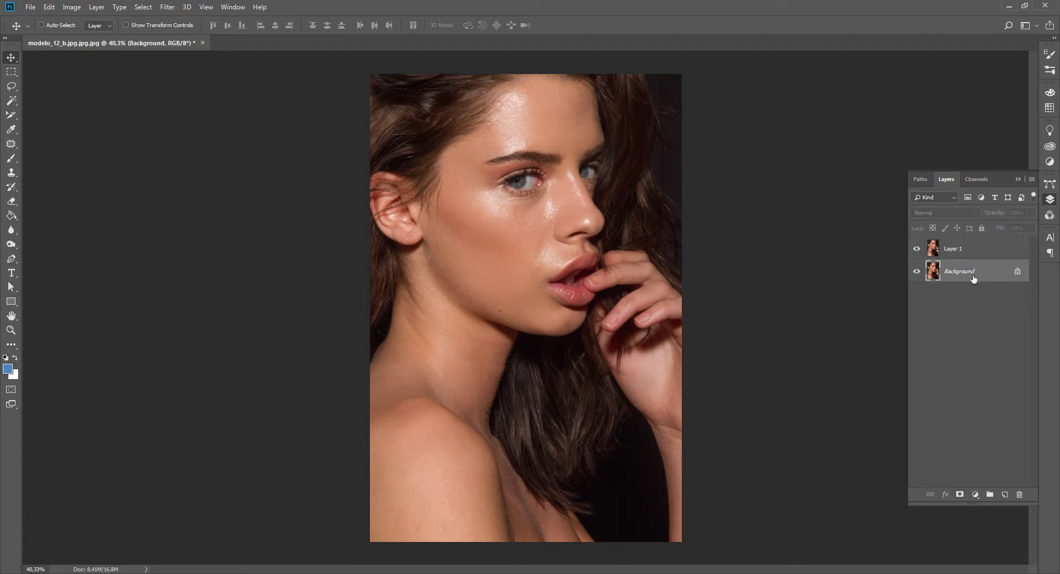
{"action": "left_click", "coordinate": [970, 248]}
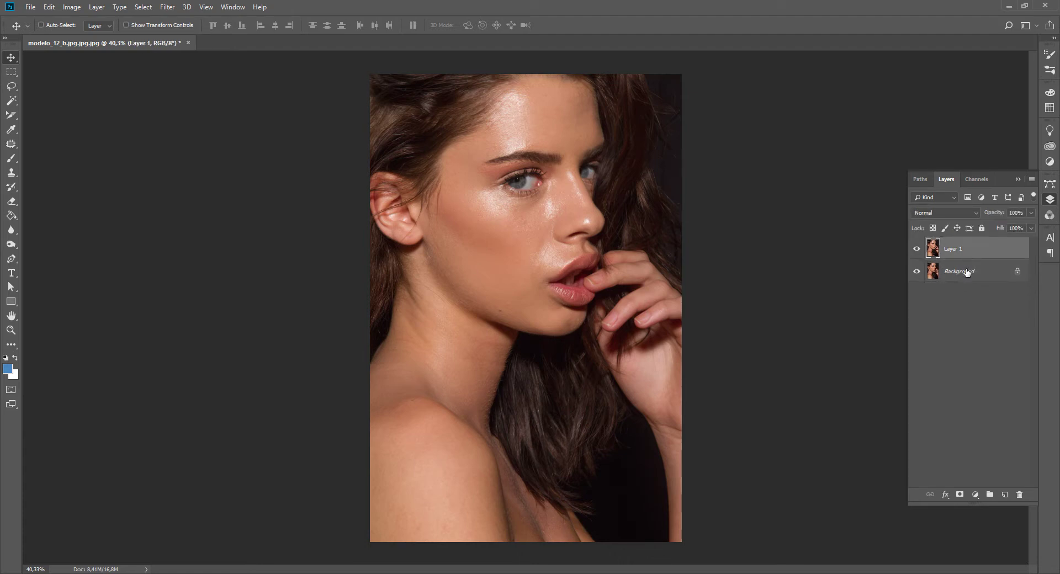
{"action": "left_click", "coordinate": [967, 272]}
{"action": "key", "text": "ctrl+j"}
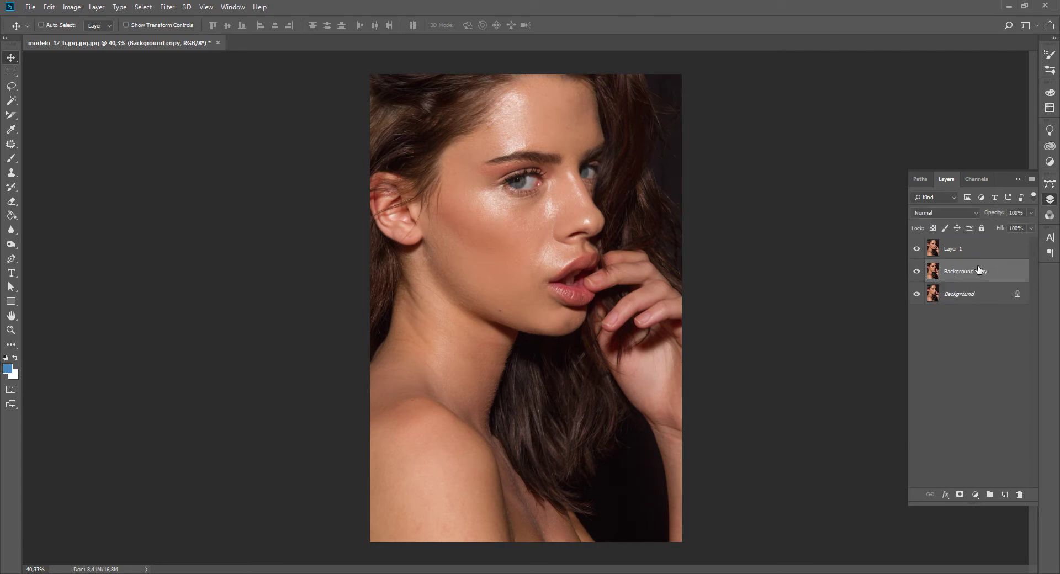
{"action": "key", "text": "ctrl+z"}
{"action": "left_click", "coordinate": [979, 257]}
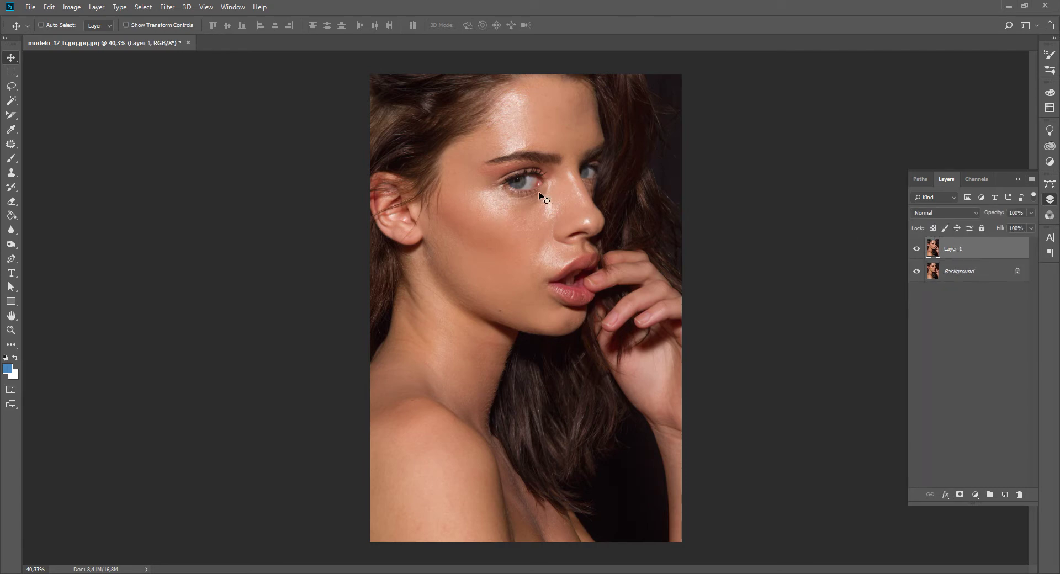
Select Layer 1 and move the floating Layers panel closer to the photo.
{"action": "left_click", "coordinate": [951, 273]}
{"action": "left_click", "coordinate": [964, 248]}
{"action": "left_click_drag", "start_coordinate": [1007, 178], "coordinate": [982, 167]}
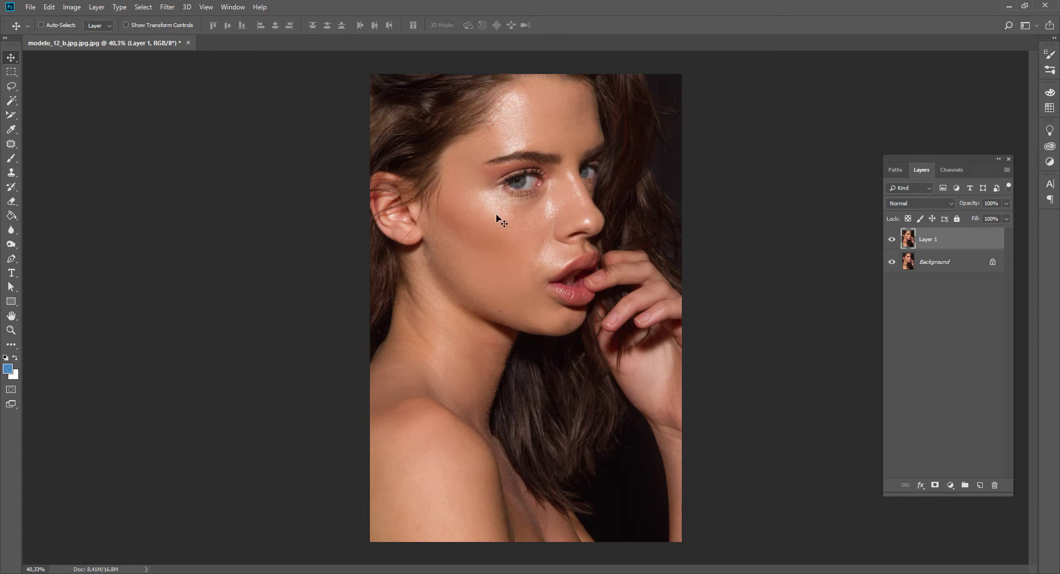
{"action": "left_click", "coordinate": [168, 8]}
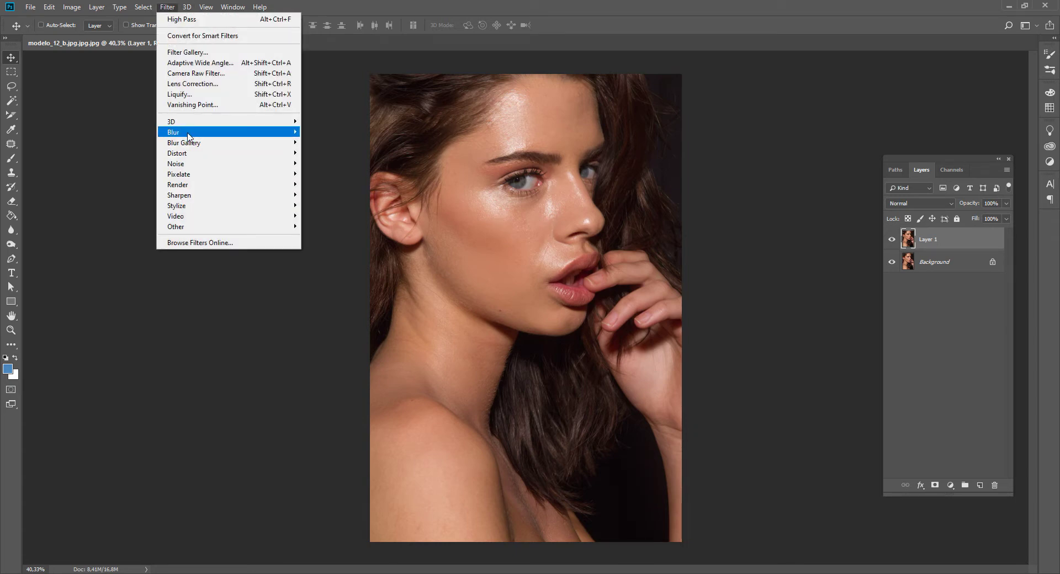
{"action": "mouse_move", "coordinate": [188, 135]}
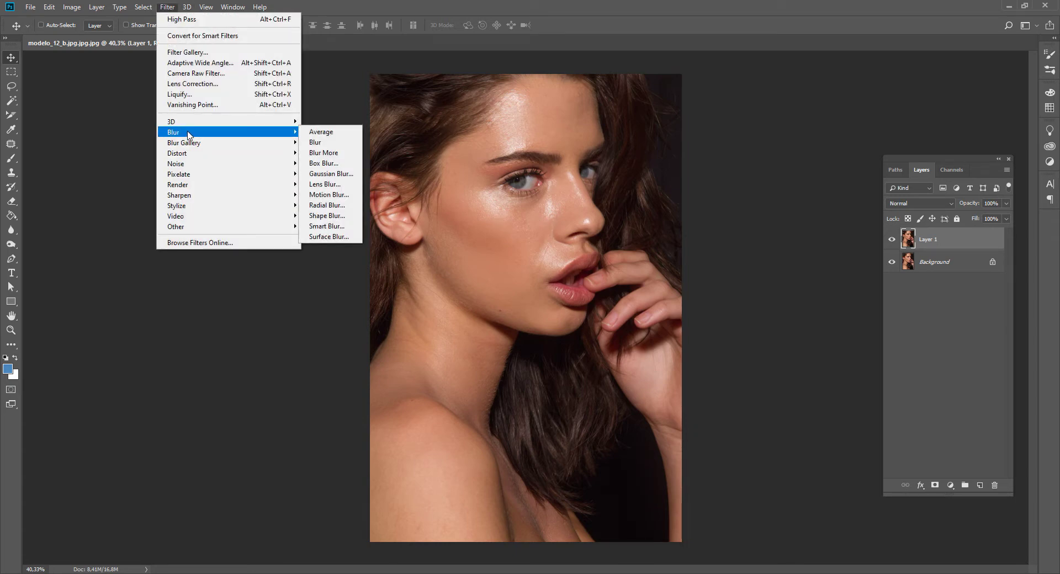
{"action": "left_click", "coordinate": [171, 9]}
{"action": "left_click", "coordinate": [72, 7]}
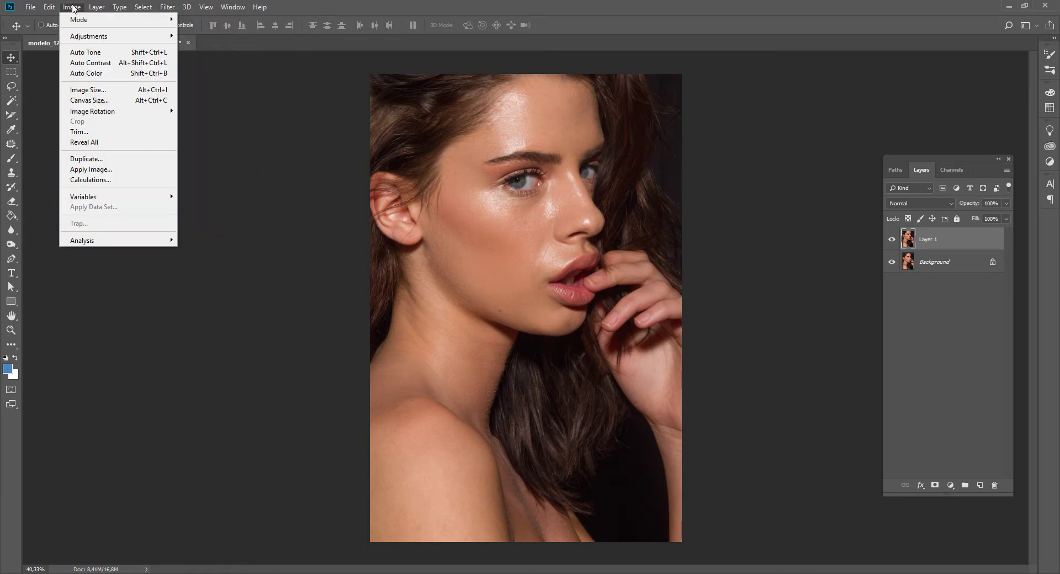
{"action": "left_click", "coordinate": [73, 7]}
Apply Brightness/Contrast to Layer 1 with Use Legacy enabled and the contrast set to -62.
{"action": "left_click", "coordinate": [72, 7]}
{"action": "mouse_move", "coordinate": [83, 40]}
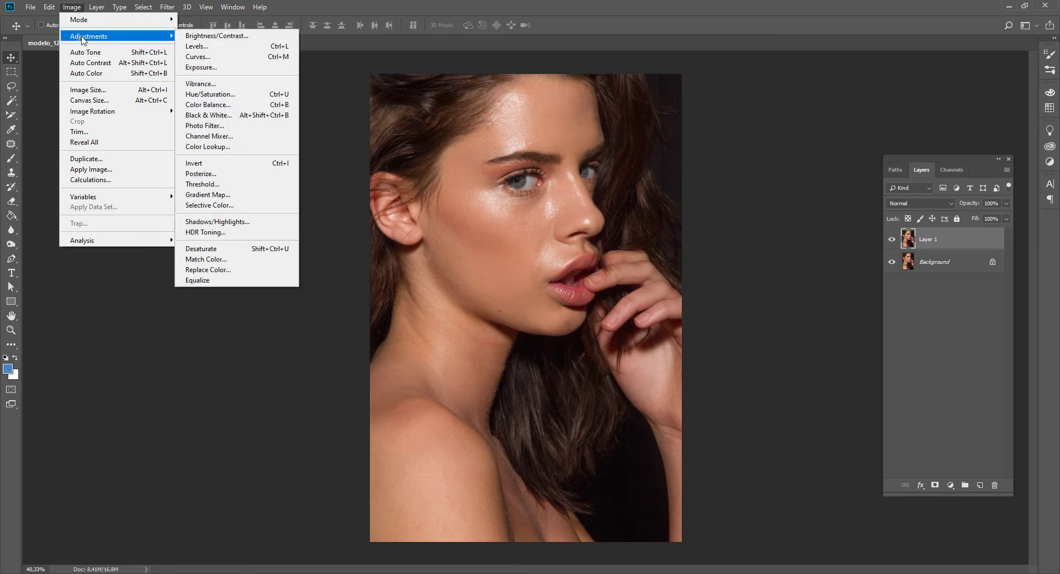
{"action": "left_click", "coordinate": [209, 36]}
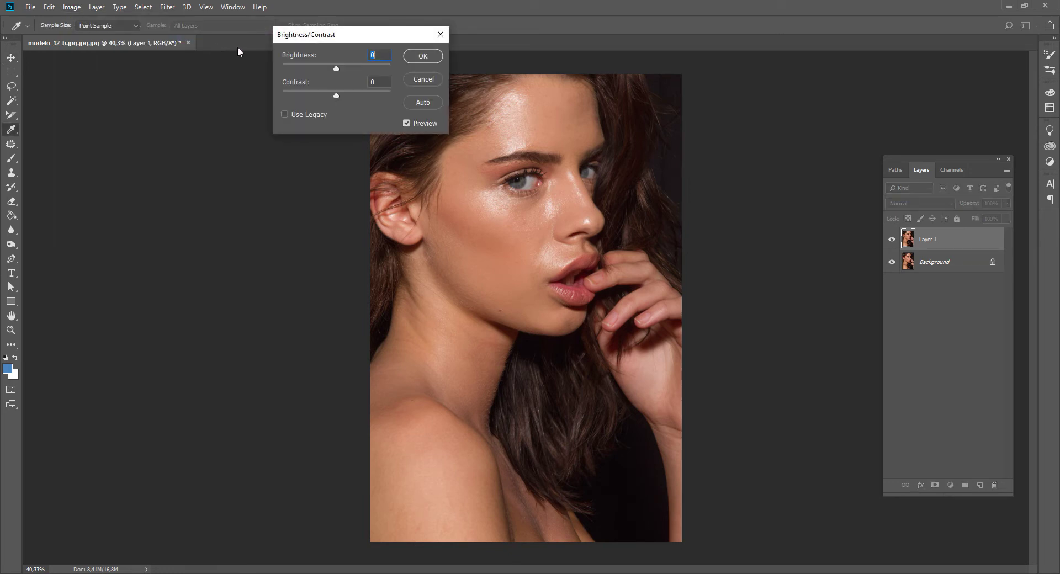
{"action": "mouse_move", "coordinate": [356, 37]}
{"action": "left_mouse_down"}
{"action": "mouse_move", "coordinate": [319, 77]}
{"action": "mouse_move", "coordinate": [250, 76]}
{"action": "mouse_move", "coordinate": [300, 73]}
{"action": "left_mouse_up"}
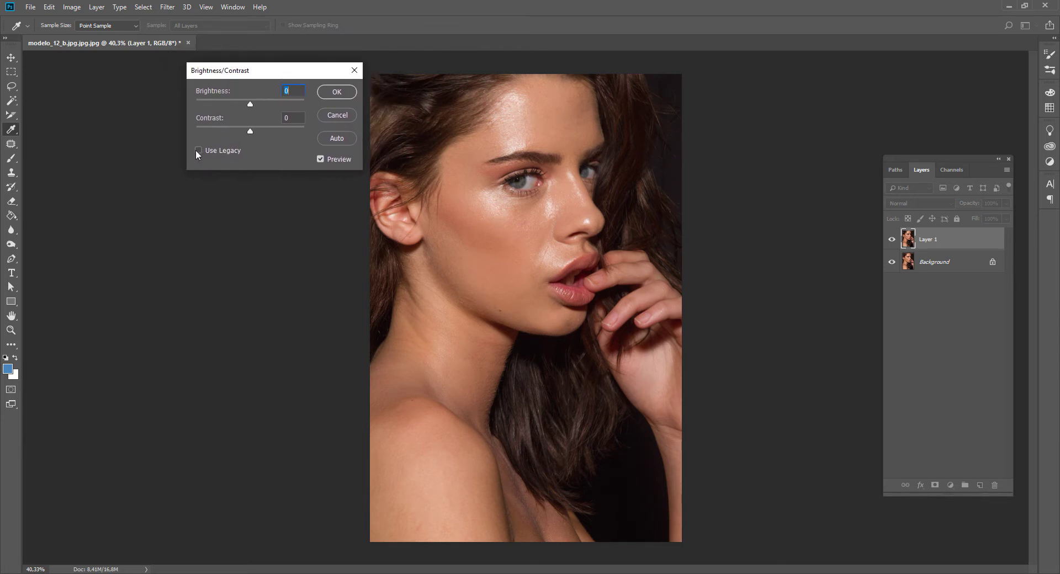
{"action": "left_click", "coordinate": [199, 150]}
{"action": "left_click_drag", "start_coordinate": [250, 133], "coordinate": [225, 135]}
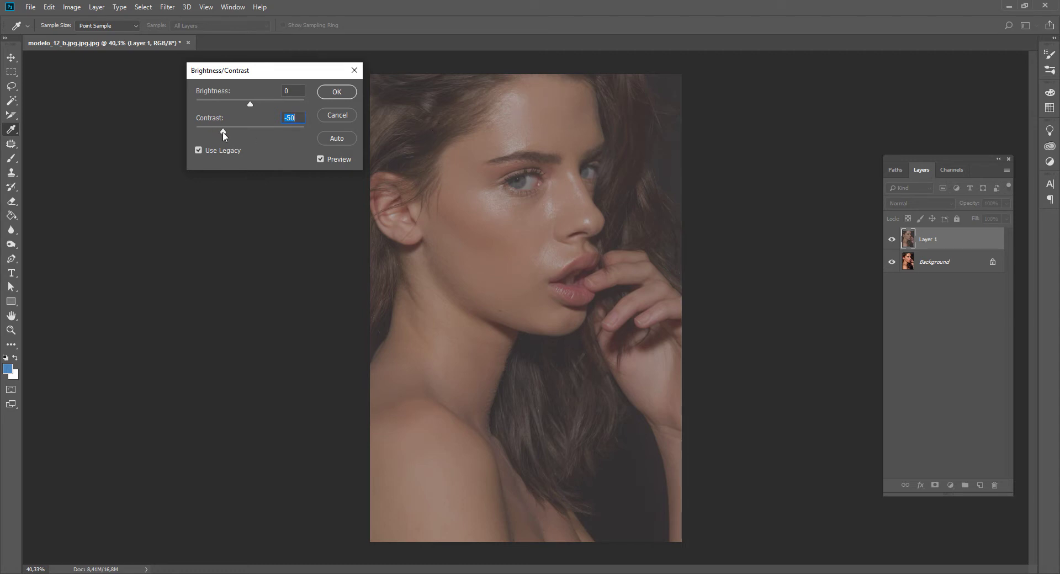
{"action": "mouse_move", "coordinate": [223, 133]}
{"action": "left_mouse_down"}
{"action": "mouse_move", "coordinate": [267, 133]}
{"action": "mouse_move", "coordinate": [219, 133]}
{"action": "left_mouse_up"}
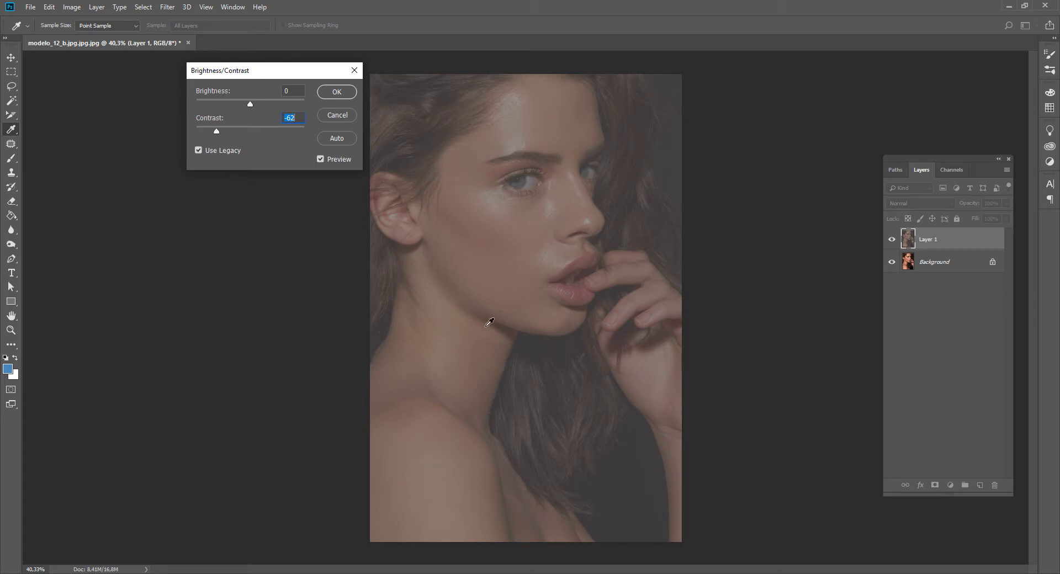
{"action": "left_click", "coordinate": [320, 160]}
{"action": "left_click", "coordinate": [321, 160]}
{"action": "left_click", "coordinate": [342, 93]}
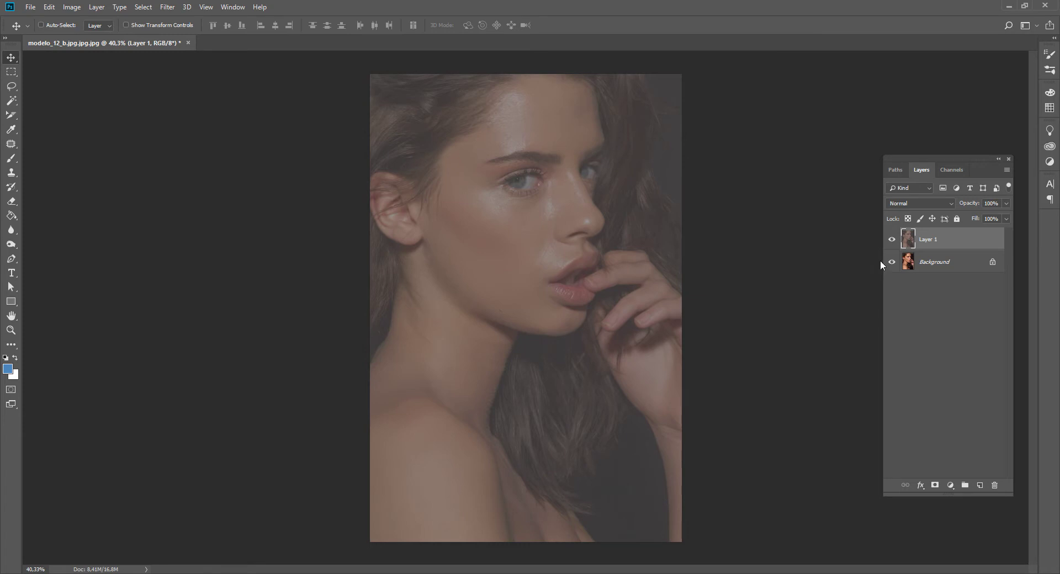
Preview a Gaussian Blur on Layer 1 to find a suitable radius, trying 30 and 23 pixels, and cancel the filter.
{"action": "left_click", "coordinate": [171, 7]}
{"action": "mouse_move", "coordinate": [200, 134]}
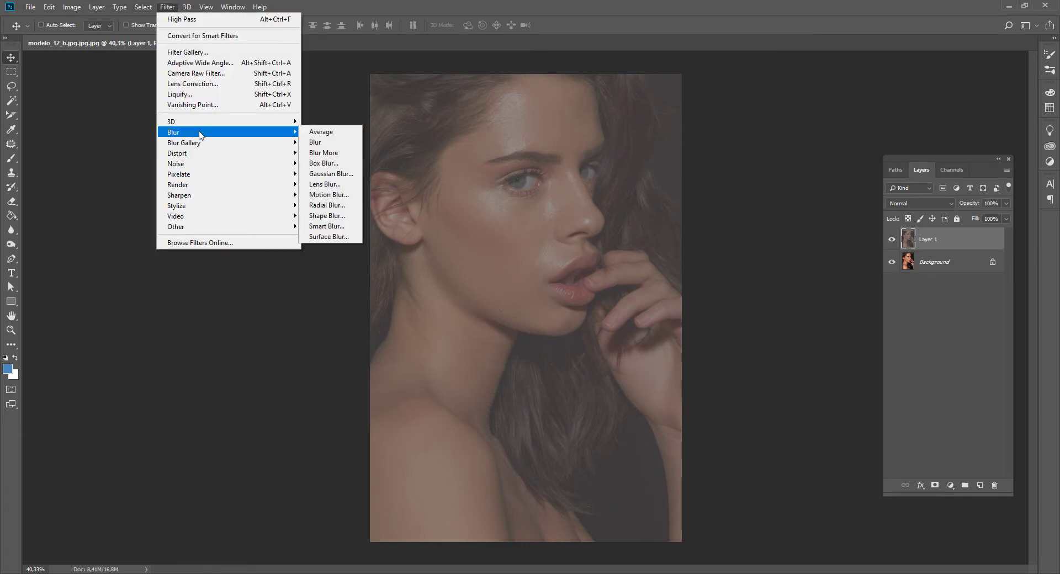
{"action": "left_click", "coordinate": [331, 174]}
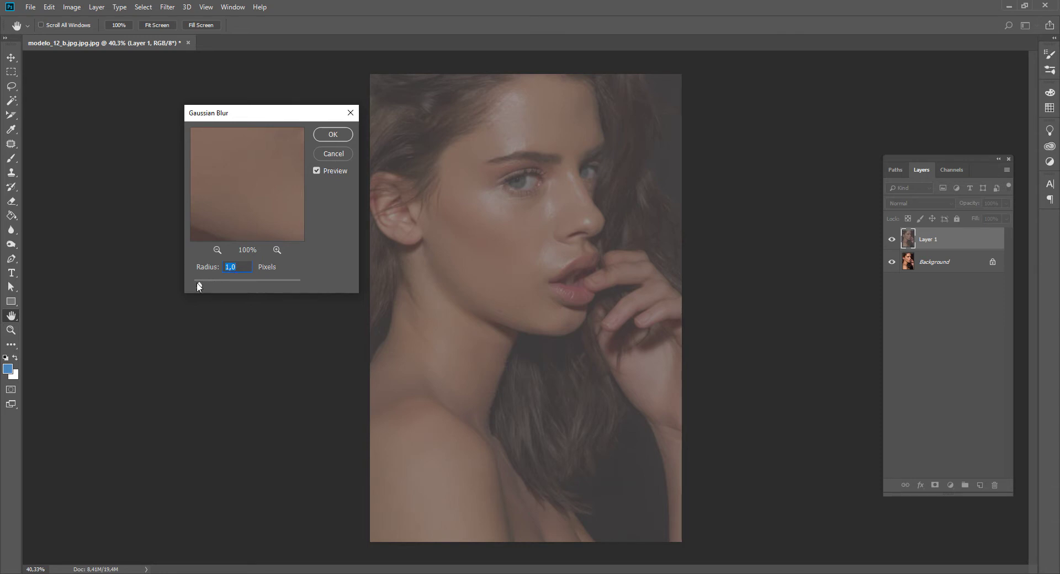
{"action": "left_click_drag", "start_coordinate": [199, 284], "coordinate": [221, 285]}
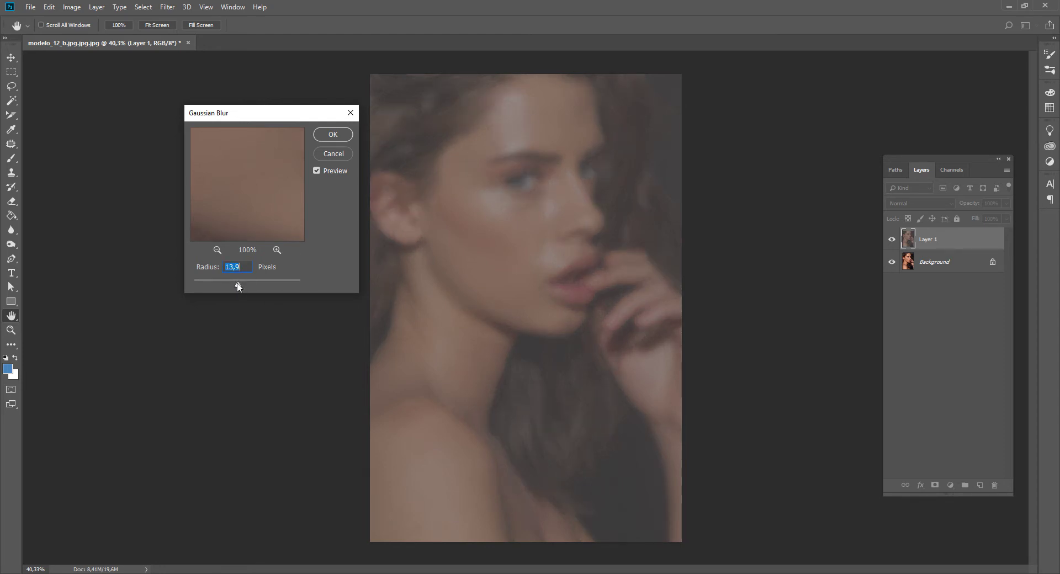
{"action": "mouse_move", "coordinate": [246, 282]}
{"action": "left_mouse_down"}
{"action": "mouse_move", "coordinate": [263, 280]}
{"action": "mouse_move", "coordinate": [246, 281]}
{"action": "left_mouse_up"}
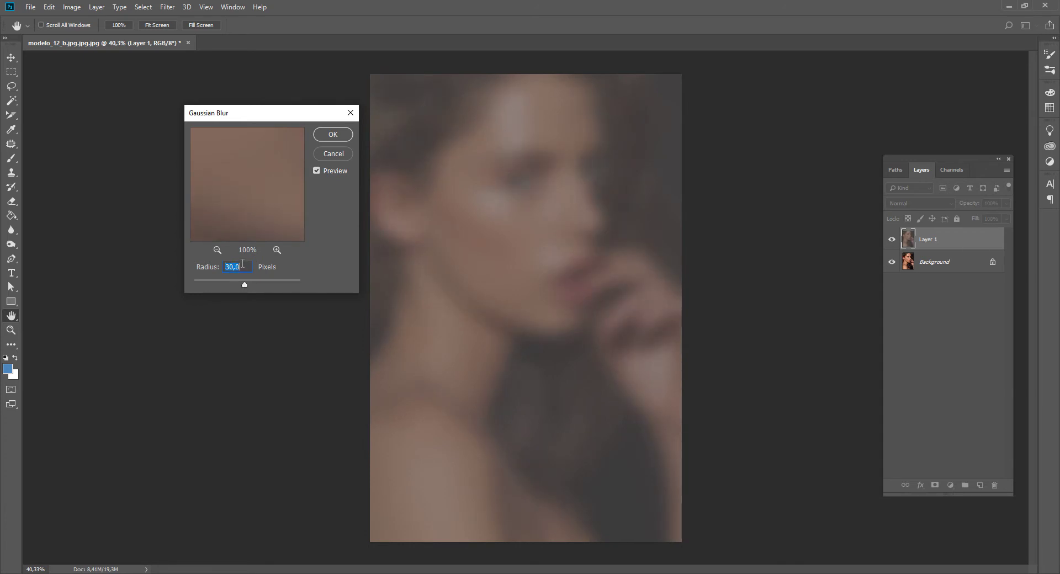
{"action": "key", "text": "Down"}
{"action": "key", "text": "Down"}
{"action": "key", "text": "Down"}
{"action": "key", "text": "Down"}
{"action": "key", "text": "Down"}
{"action": "type", "text": "23"}
{"action": "left_click_drag", "start_coordinate": [244, 283], "coordinate": [240, 287]}
{"action": "type", "text": "23"}
{"action": "key", "text": "Tab"}
{"action": "left_click", "coordinate": [238, 267]}
{"action": "double_click", "coordinate": [224, 268]}
{"action": "left_click", "coordinate": [242, 269]}
{"action": "left_click", "coordinate": [338, 154]}
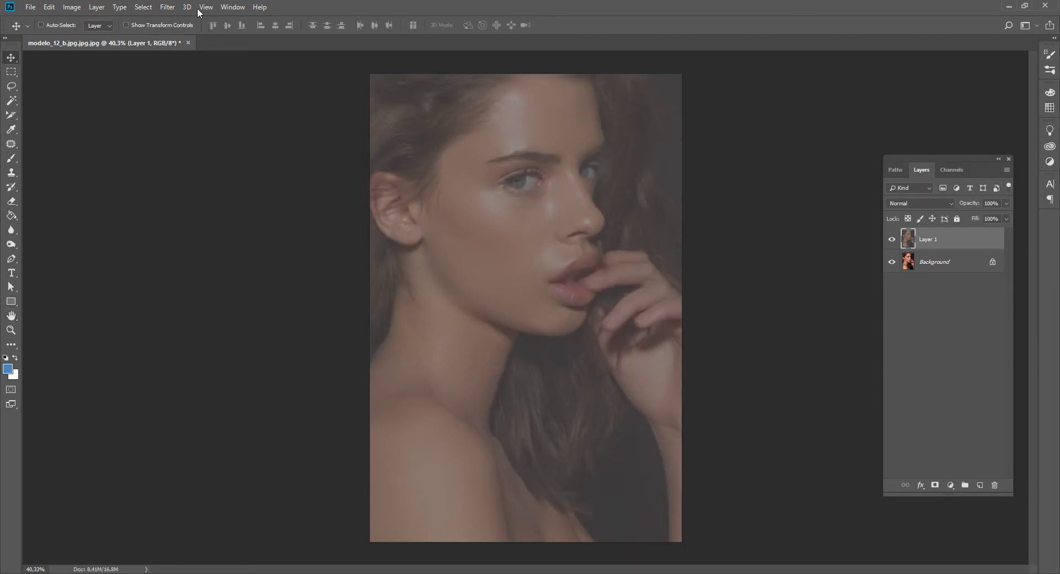
Apply the High Pass filter to Layer 1 with a radius of 23 pixels.
{"action": "left_click", "coordinate": [167, 6]}
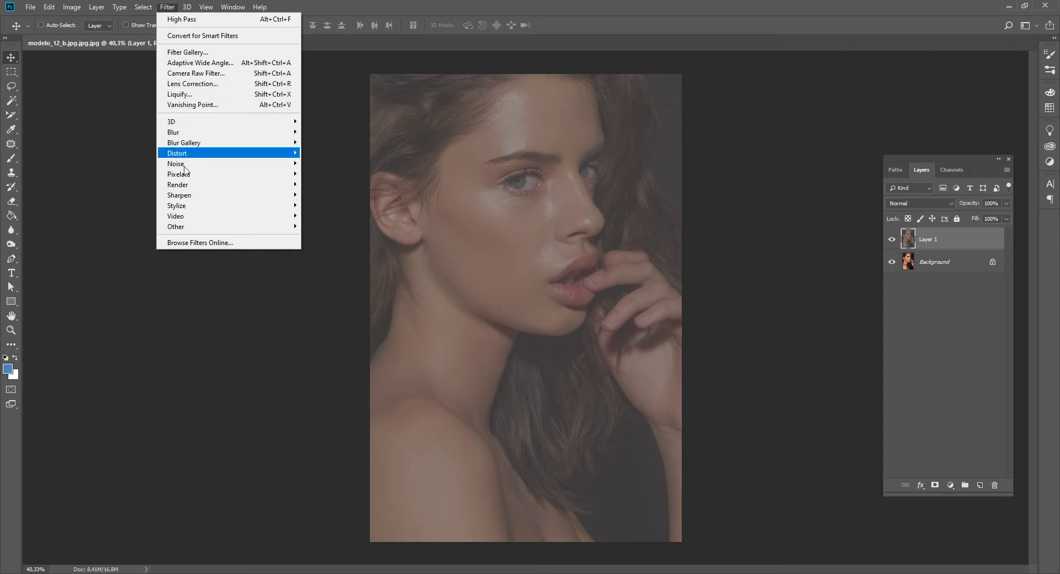
{"action": "mouse_move", "coordinate": [190, 230]}
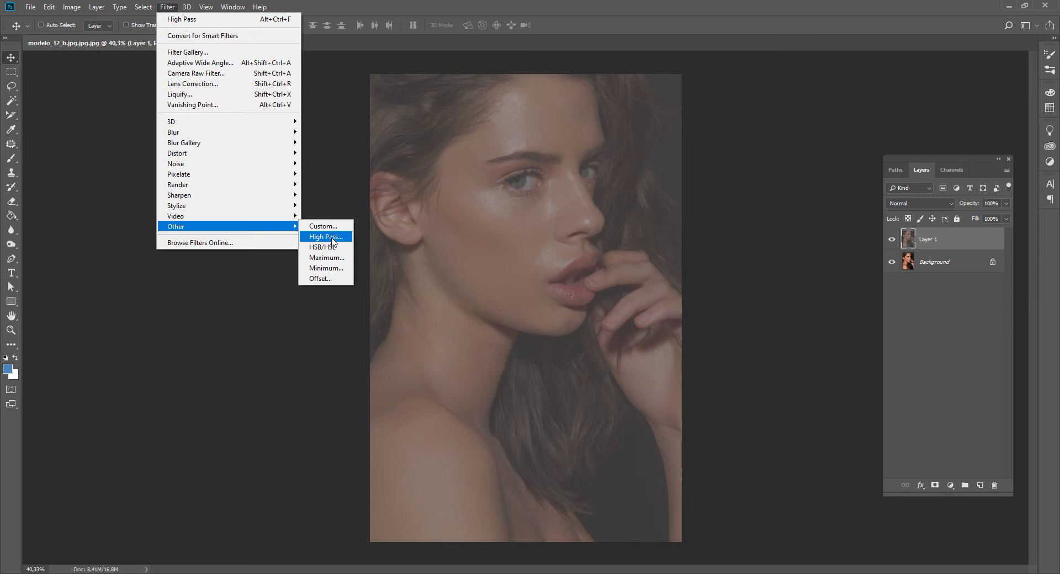
{"action": "left_click", "coordinate": [332, 241]}
{"action": "left_click_drag", "start_coordinate": [274, 127], "coordinate": [264, 90]}
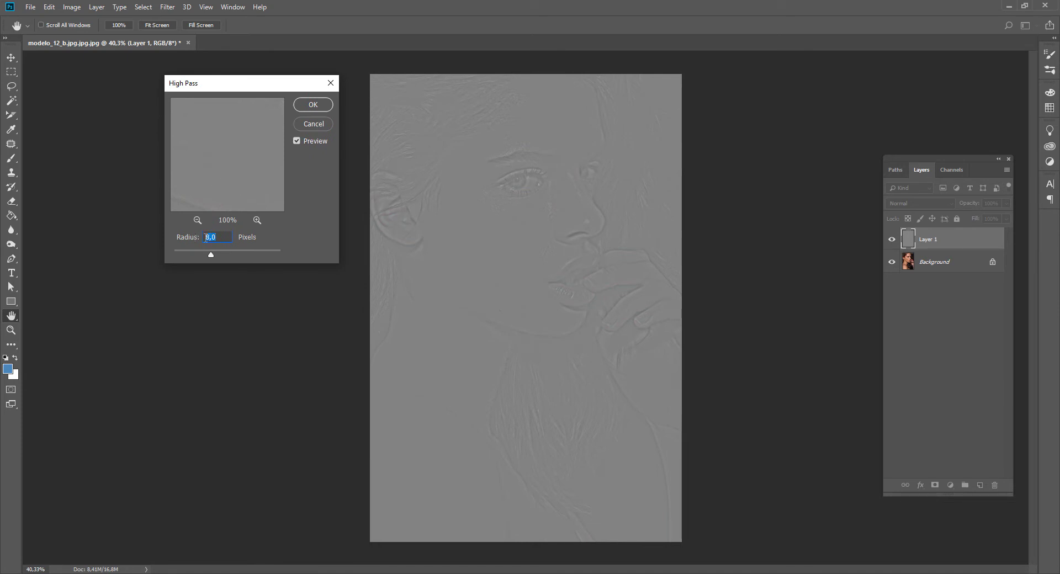
{"action": "mouse_move", "coordinate": [242, 168]}
{"action": "left_mouse_down"}
{"action": "mouse_move", "coordinate": [237, 141]}
{"action": "mouse_move", "coordinate": [249, 155]}
{"action": "mouse_move", "coordinate": [244, 172]}
{"action": "left_mouse_up"}
{"action": "left_click", "coordinate": [223, 238]}
{"action": "type", "text": "23"}
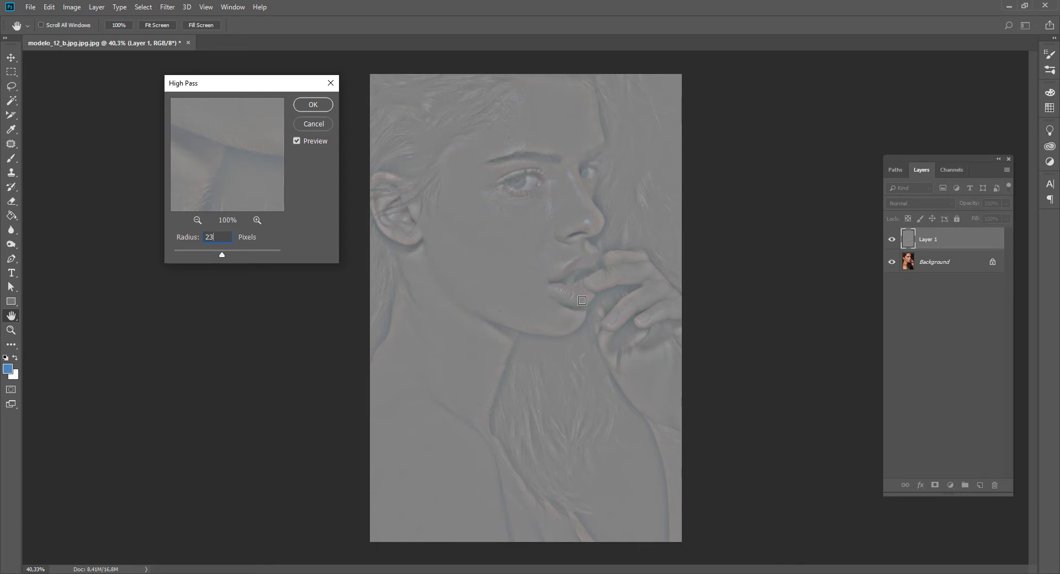
{"action": "left_click", "coordinate": [312, 105]}
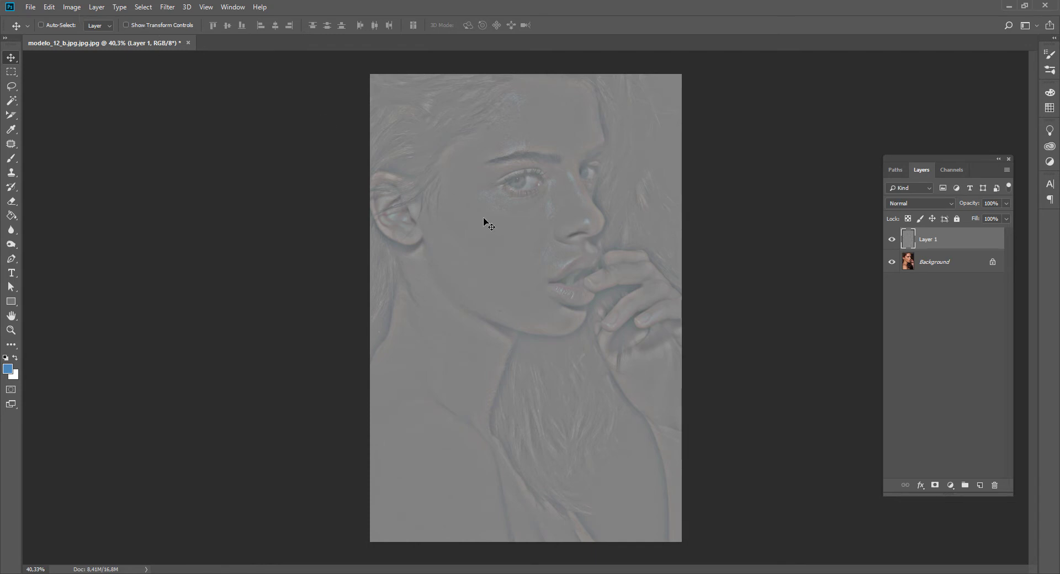
Invert the colours of the high-pass filtered Layer 1.
{"action": "left_click", "coordinate": [72, 7]}
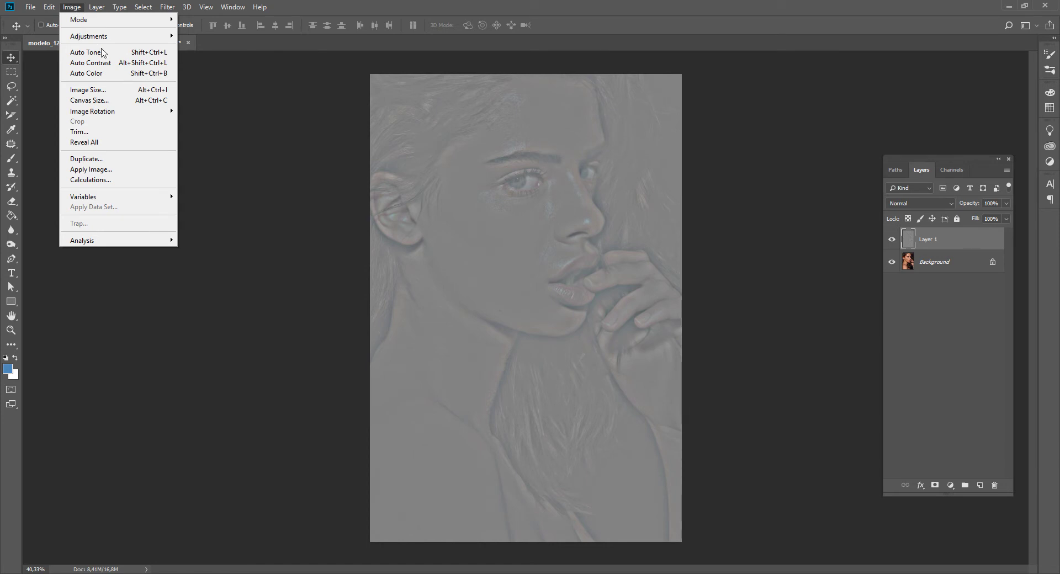
{"action": "mouse_move", "coordinate": [102, 36]}
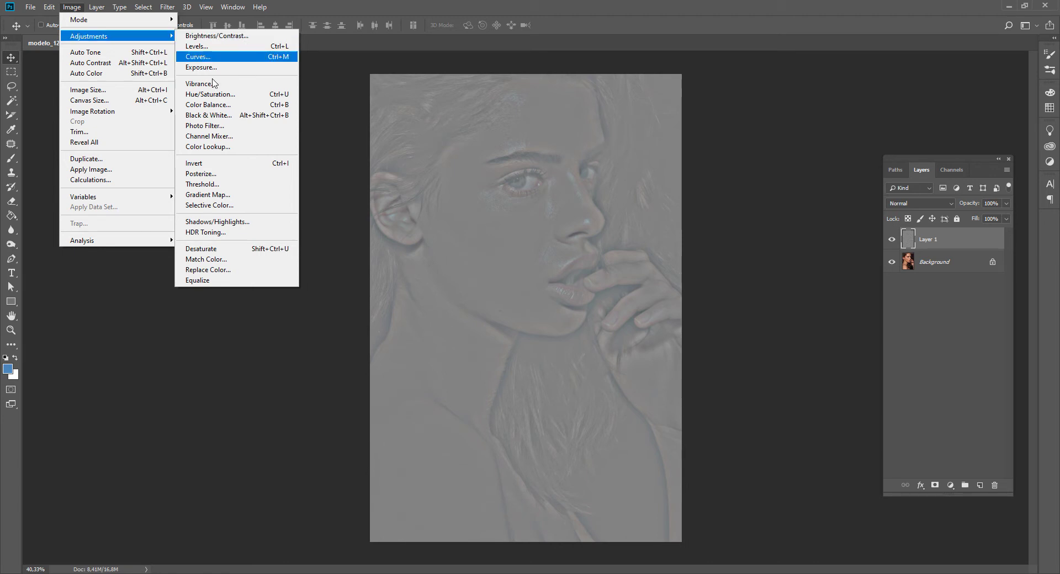
{"action": "left_click", "coordinate": [226, 164]}
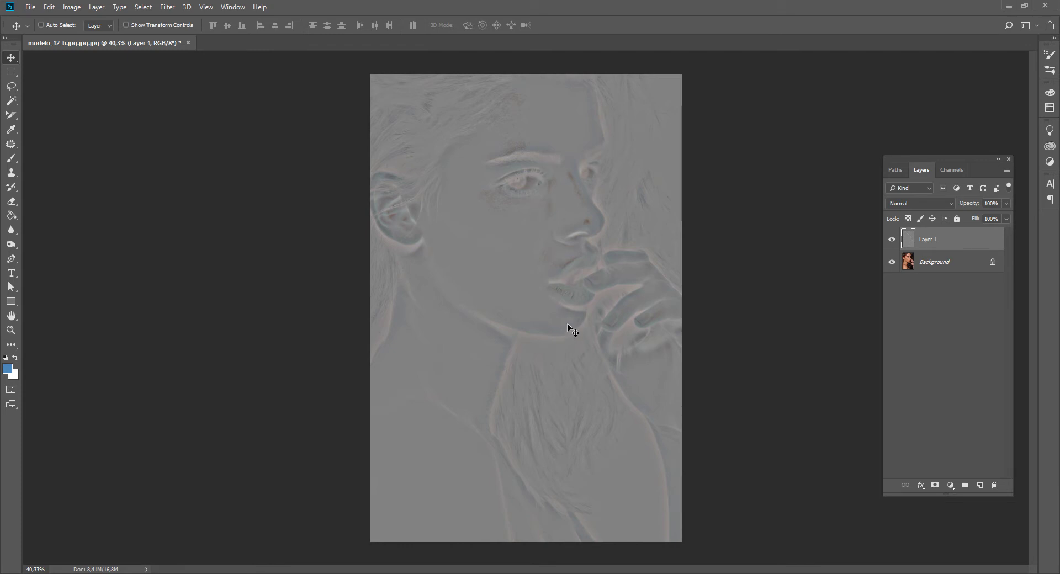
Apply a light Gaussian Blur to the inverted Layer 1, previewing radii of 23 and 5 pixels along the way.
{"action": "left_click", "coordinate": [173, 10]}
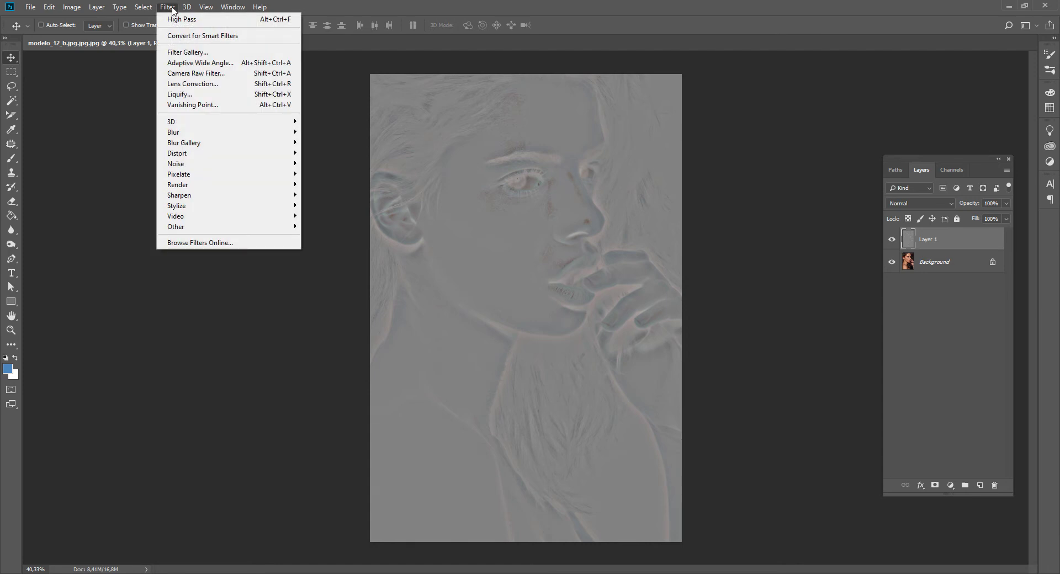
{"action": "mouse_move", "coordinate": [191, 135]}
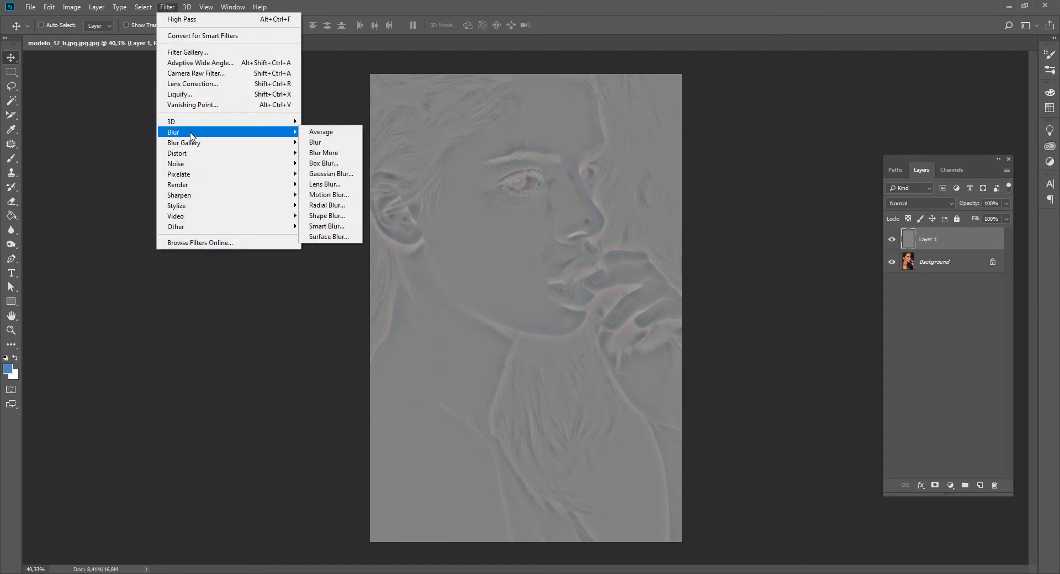
{"action": "left_click", "coordinate": [331, 174]}
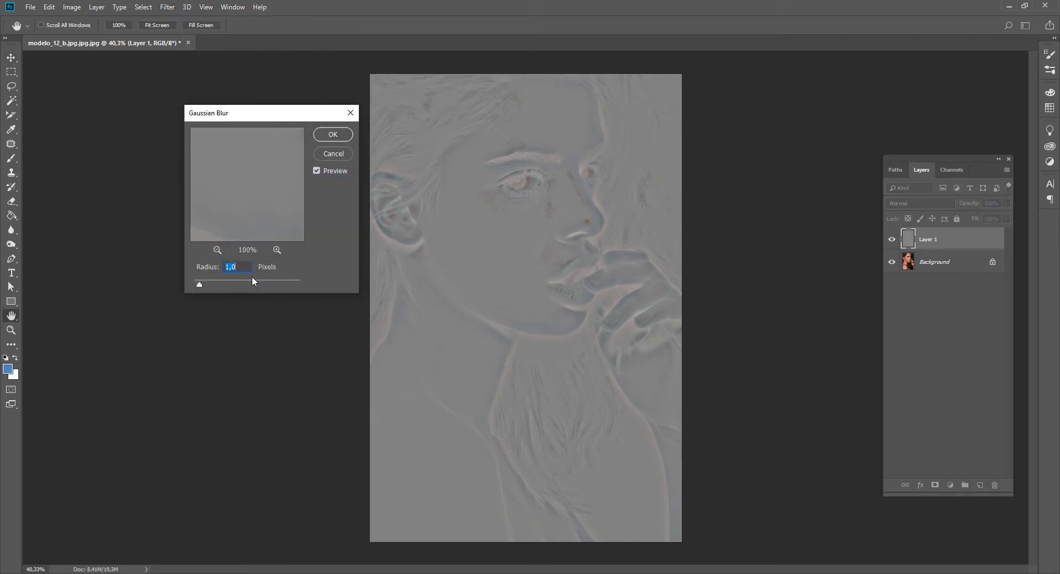
{"action": "type", "text": "23"}
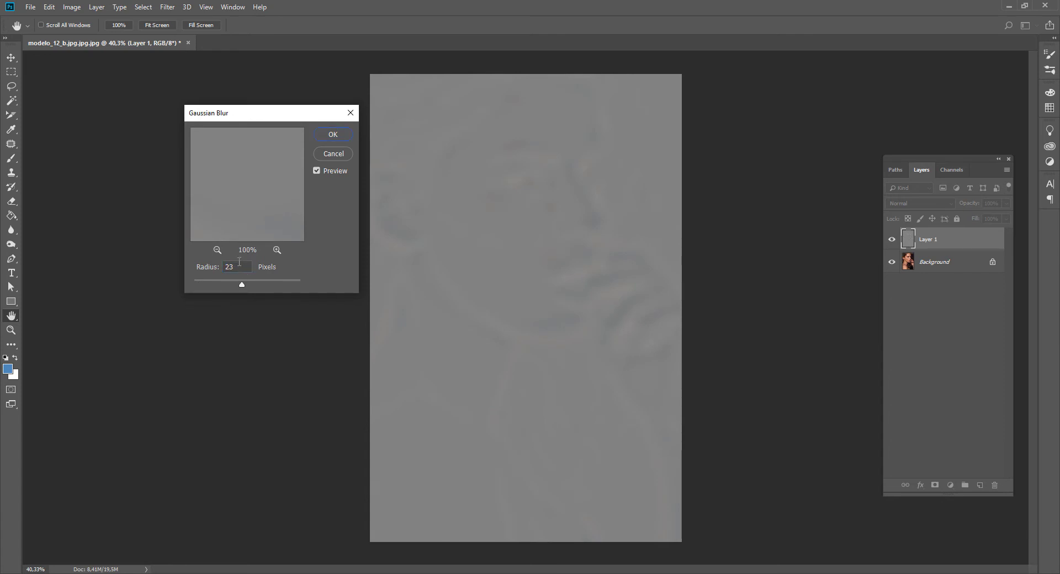
{"action": "left_click", "coordinate": [204, 266]}
{"action": "type", "text": "5"}
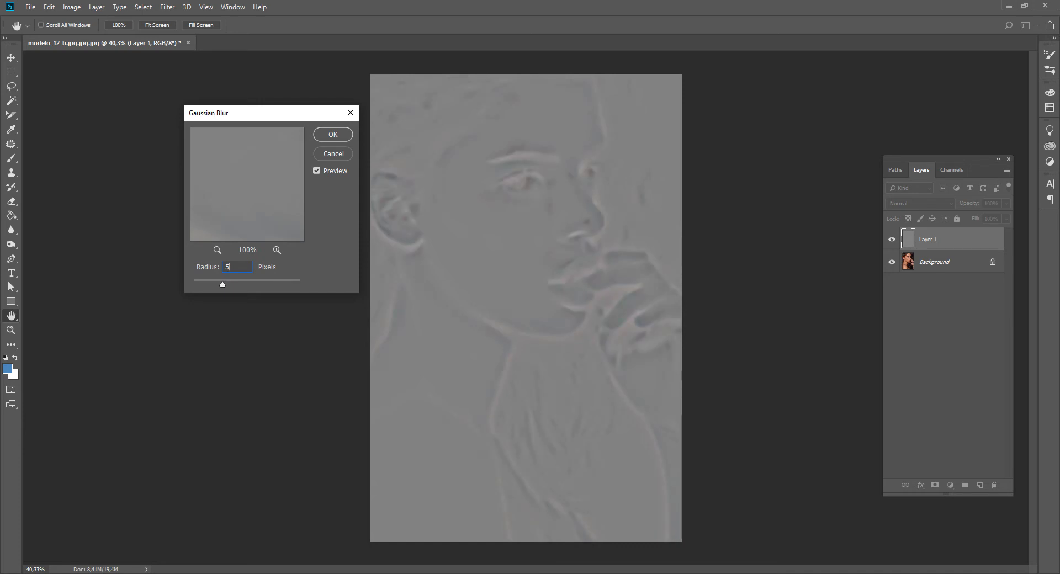
{"action": "type", "text": "67"}
{"action": "left_click", "coordinate": [337, 133]}
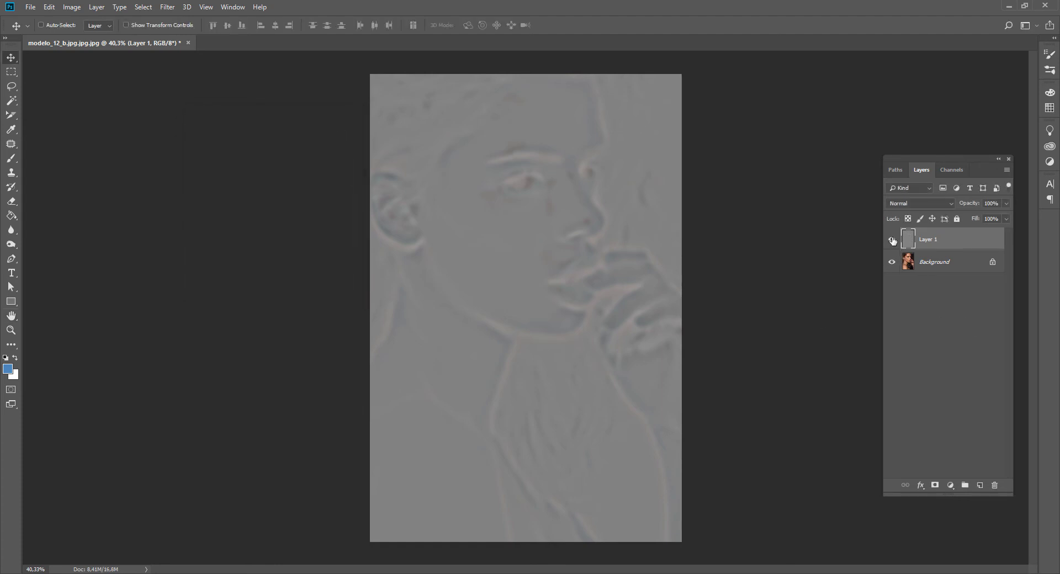
Set Layer 1's blend mode to Linear Light and check the softened skin on the face.
{"action": "left_click", "coordinate": [949, 206]}
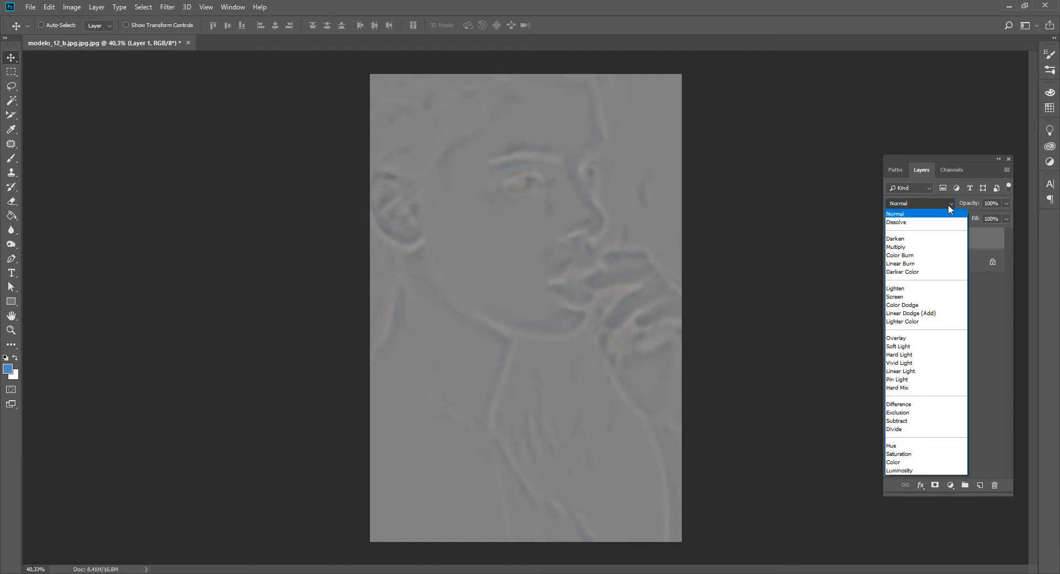
{"action": "left_click", "coordinate": [928, 373]}
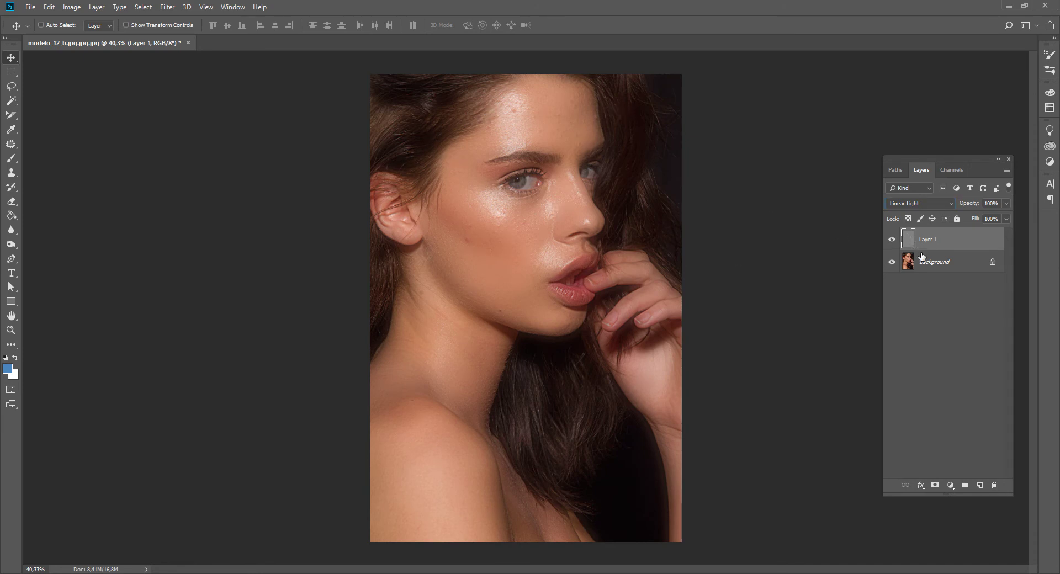
{"action": "scroll", "coordinate": [495, 217], "scroll_direction": "up", "scroll_amount": 3}
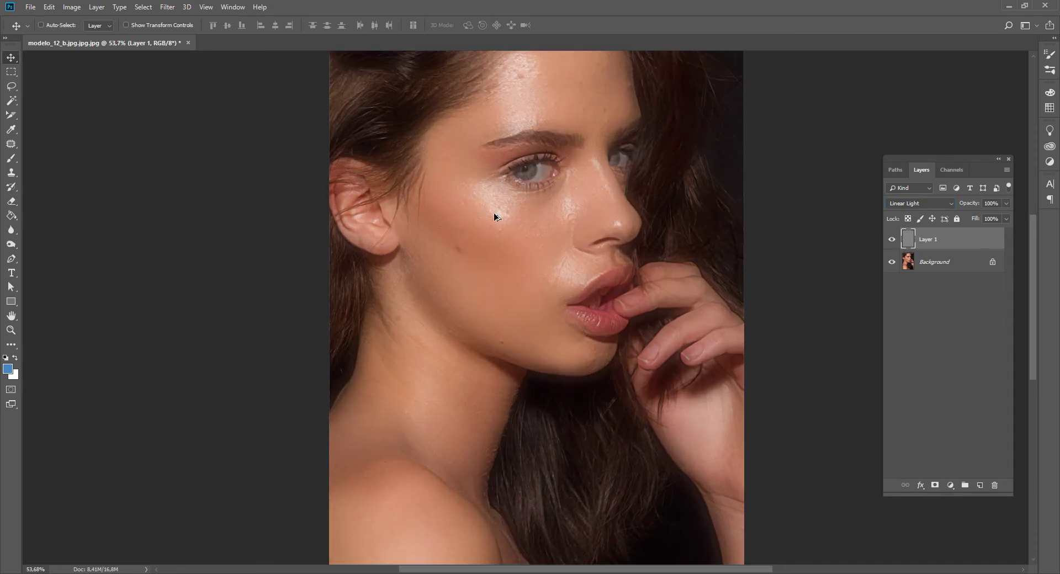
{"action": "scroll", "coordinate": [494, 217], "scroll_direction": "down", "scroll_amount": 1}
{"action": "left_click_drag", "start_coordinate": [580, 149], "coordinate": [555, 170]}
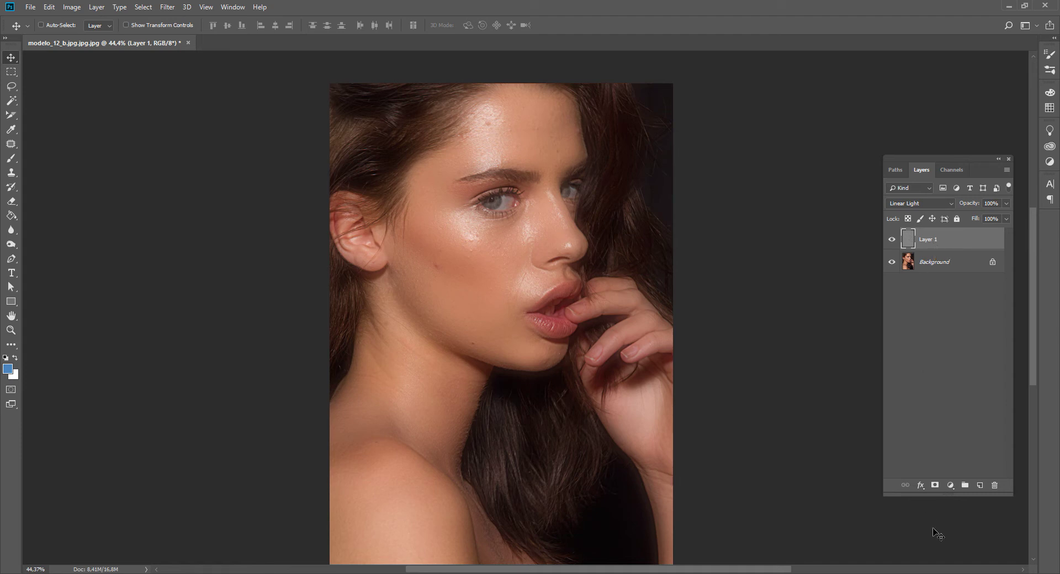
Add a black layer mask to Layer 1 and prepare a soft white brush of 420 px with 0% hardness.
{"action": "left_click", "coordinate": [934, 487], "text": "alt"}
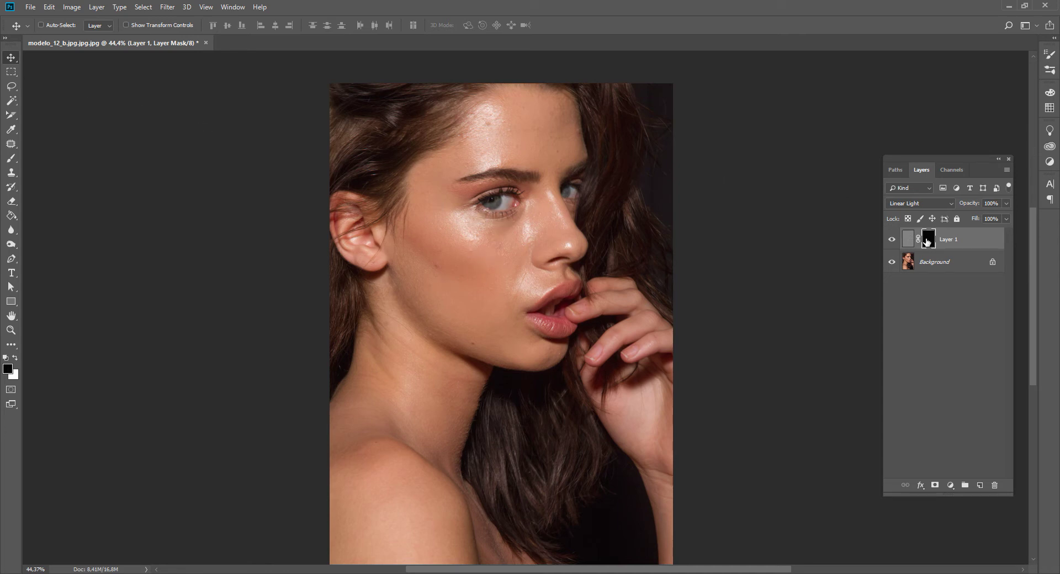
{"action": "key", "text": "b"}
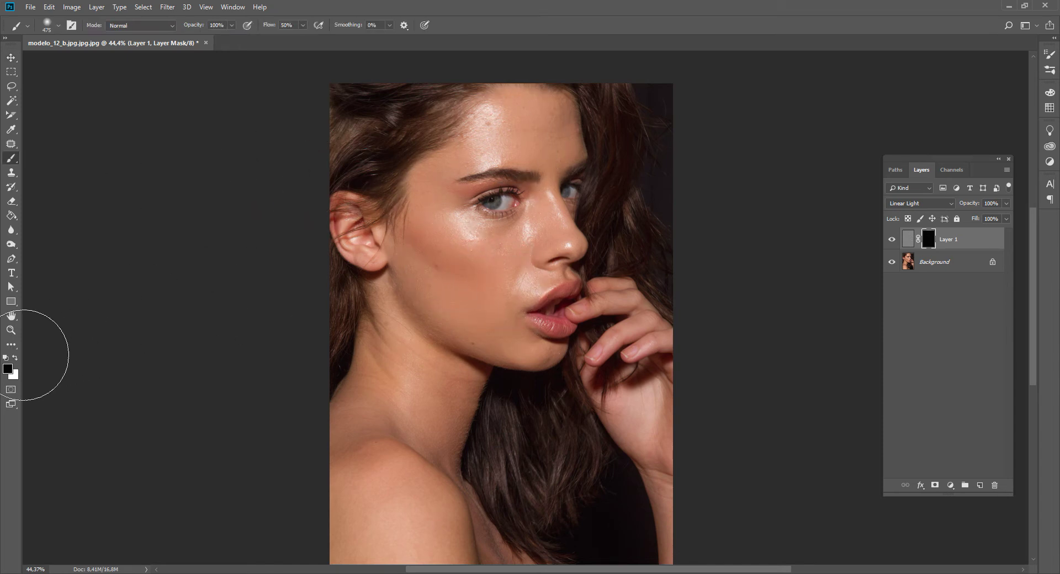
{"action": "left_click", "coordinate": [16, 358]}
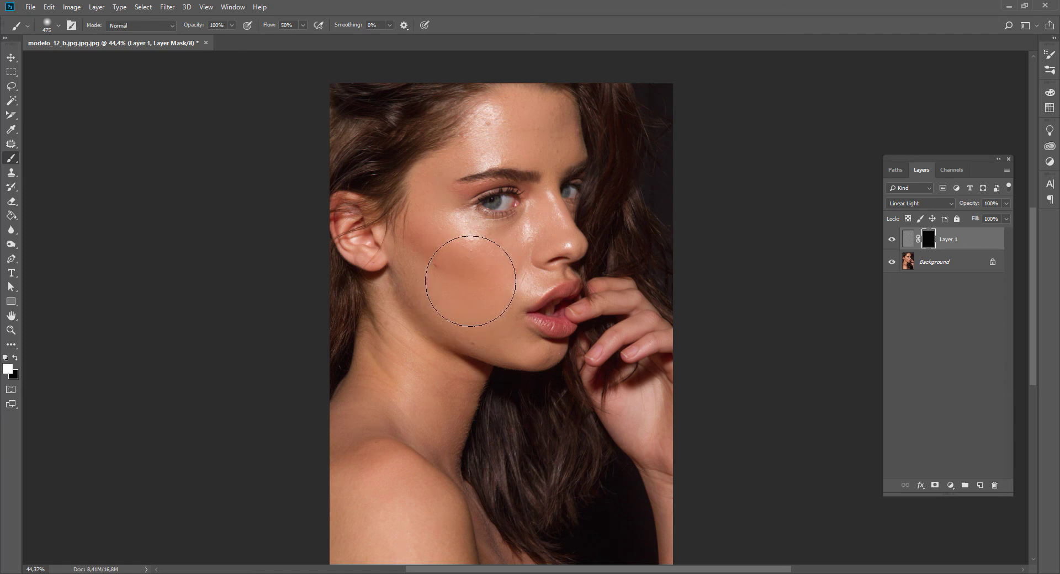
{"action": "mouse_move", "coordinate": [481, 272]}
{"action": "left_mouse_down"}
{"action": "mouse_move", "coordinate": [443, 288]}
{"action": "mouse_move", "coordinate": [531, 277]}
{"action": "mouse_move", "coordinate": [457, 287]}
{"action": "mouse_move", "coordinate": [486, 283]}
{"action": "mouse_move", "coordinate": [468, 277]}
{"action": "left_mouse_up"}
{"action": "right_click", "coordinate": [468, 277]}
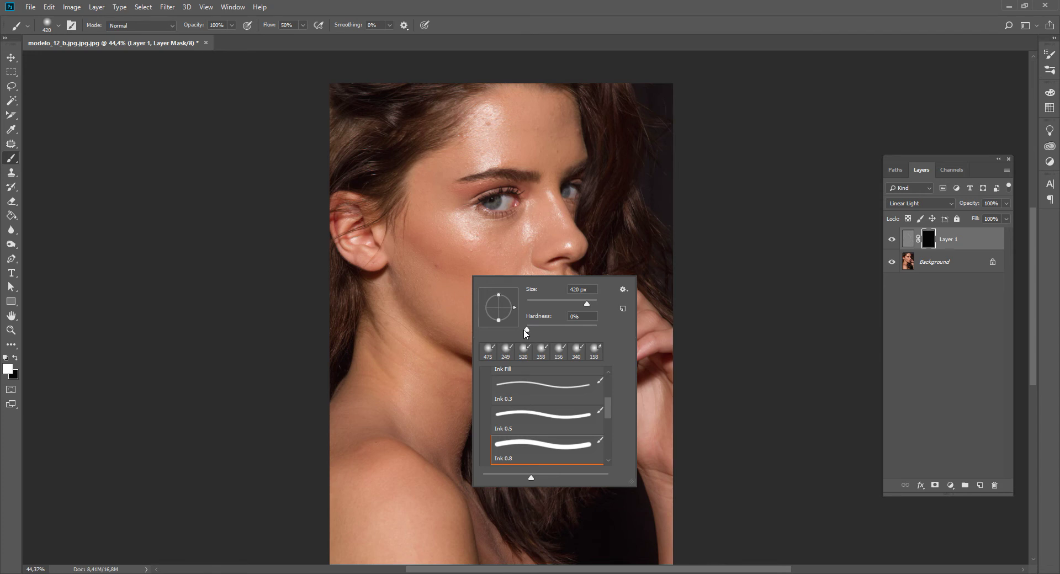
{"action": "left_click", "coordinate": [774, 242]}
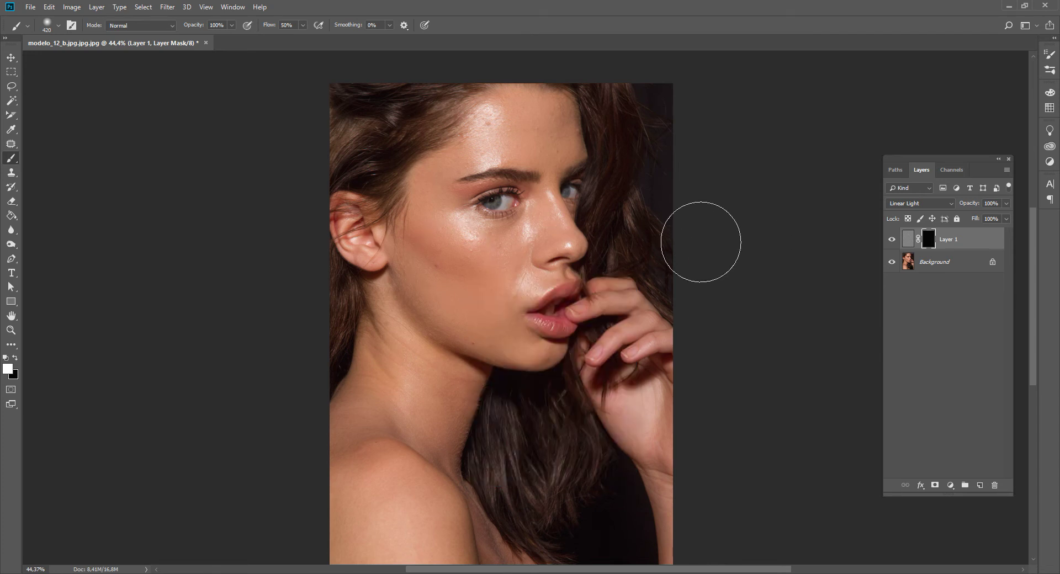
Paint white on Layer 1's mask over the cheek, forehead, neck and shoulder, using a soft brush of about 164 px.
{"action": "left_click_drag", "start_coordinate": [456, 275], "coordinate": [431, 251]}
{"action": "mouse_move", "coordinate": [453, 294]}
{"action": "left_mouse_down"}
{"action": "mouse_move", "coordinate": [458, 239]}
{"action": "mouse_move", "coordinate": [517, 238]}
{"action": "mouse_move", "coordinate": [506, 276]}
{"action": "mouse_move", "coordinate": [528, 255]}
{"action": "mouse_move", "coordinate": [504, 299]}
{"action": "mouse_move", "coordinate": [531, 280]}
{"action": "mouse_move", "coordinate": [518, 298]}
{"action": "mouse_move", "coordinate": [484, 305]}
{"action": "mouse_move", "coordinate": [484, 249]}
{"action": "mouse_move", "coordinate": [446, 219]}
{"action": "mouse_move", "coordinate": [490, 253]}
{"action": "mouse_move", "coordinate": [455, 230]}
{"action": "mouse_move", "coordinate": [466, 262]}
{"action": "mouse_move", "coordinate": [416, 277]}
{"action": "left_mouse_up"}
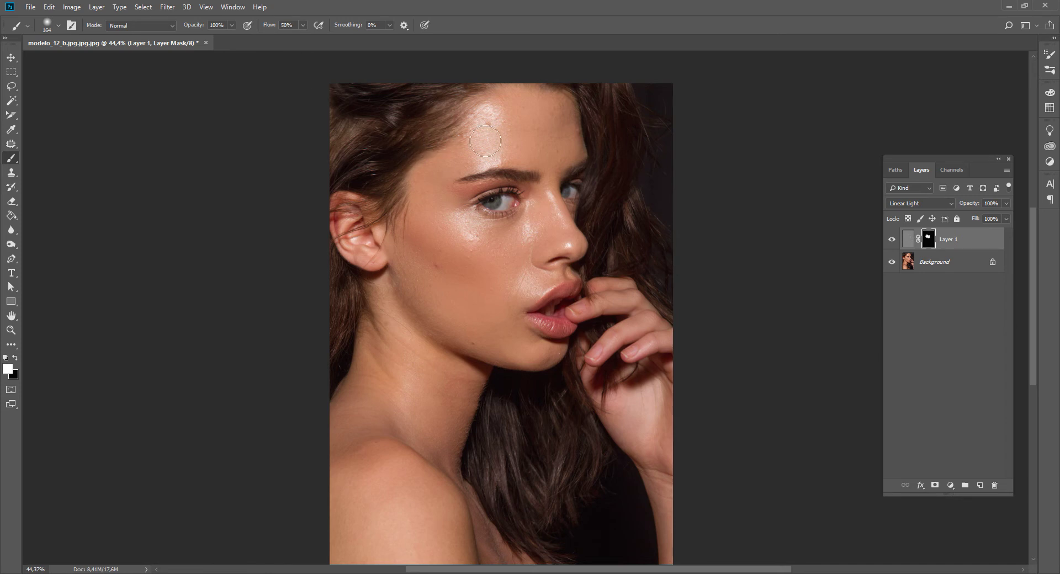
{"action": "mouse_move", "coordinate": [497, 118]}
{"action": "left_mouse_down"}
{"action": "mouse_move", "coordinate": [459, 162]}
{"action": "mouse_move", "coordinate": [471, 140]}
{"action": "mouse_move", "coordinate": [554, 136]}
{"action": "mouse_move", "coordinate": [549, 107]}
{"action": "mouse_move", "coordinate": [557, 156]}
{"action": "mouse_move", "coordinate": [543, 167]}
{"action": "mouse_move", "coordinate": [435, 166]}
{"action": "mouse_move", "coordinate": [419, 192]}
{"action": "mouse_move", "coordinate": [410, 264]}
{"action": "mouse_move", "coordinate": [423, 318]}
{"action": "mouse_move", "coordinate": [392, 298]}
{"action": "mouse_move", "coordinate": [382, 331]}
{"action": "mouse_move", "coordinate": [436, 321]}
{"action": "mouse_move", "coordinate": [430, 414]}
{"action": "mouse_move", "coordinate": [448, 400]}
{"action": "mouse_move", "coordinate": [448, 464]}
{"action": "mouse_move", "coordinate": [392, 418]}
{"action": "mouse_move", "coordinate": [388, 427]}
{"action": "mouse_move", "coordinate": [379, 409]}
{"action": "mouse_move", "coordinate": [333, 439]}
{"action": "mouse_move", "coordinate": [349, 477]}
{"action": "mouse_move", "coordinate": [383, 420]}
{"action": "left_mouse_up"}
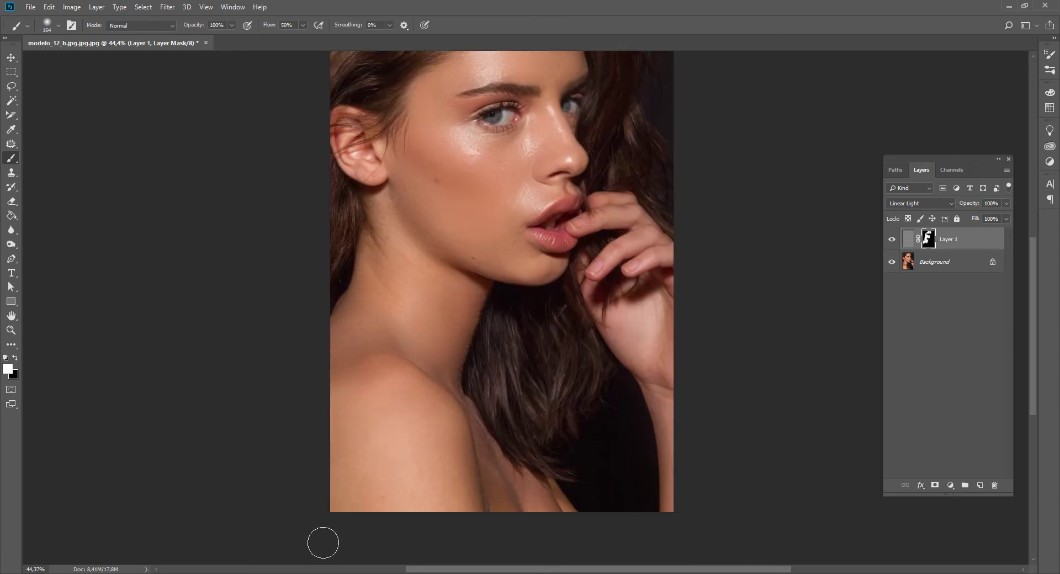
{"action": "mouse_move", "coordinate": [416, 513]}
{"action": "left_mouse_down"}
{"action": "mouse_move", "coordinate": [448, 529]}
{"action": "mouse_move", "coordinate": [483, 514]}
{"action": "mouse_move", "coordinate": [469, 484]}
{"action": "left_mouse_up"}
Paint white on Layer 1's mask over the hand and fingers, reducing the brush to about 92 px for the fingers.
{"action": "mouse_move", "coordinate": [635, 304]}
{"action": "left_mouse_down"}
{"action": "mouse_move", "coordinate": [642, 333]}
{"action": "mouse_move", "coordinate": [649, 314]}
{"action": "mouse_move", "coordinate": [626, 342]}
{"action": "mouse_move", "coordinate": [661, 355]}
{"action": "left_mouse_up"}
{"action": "scroll", "coordinate": [660, 268], "scroll_direction": "up", "scroll_amount": 2}
{"action": "left_click_drag", "start_coordinate": [643, 238], "coordinate": [650, 238]}
{"action": "left_click", "coordinate": [647, 238]}
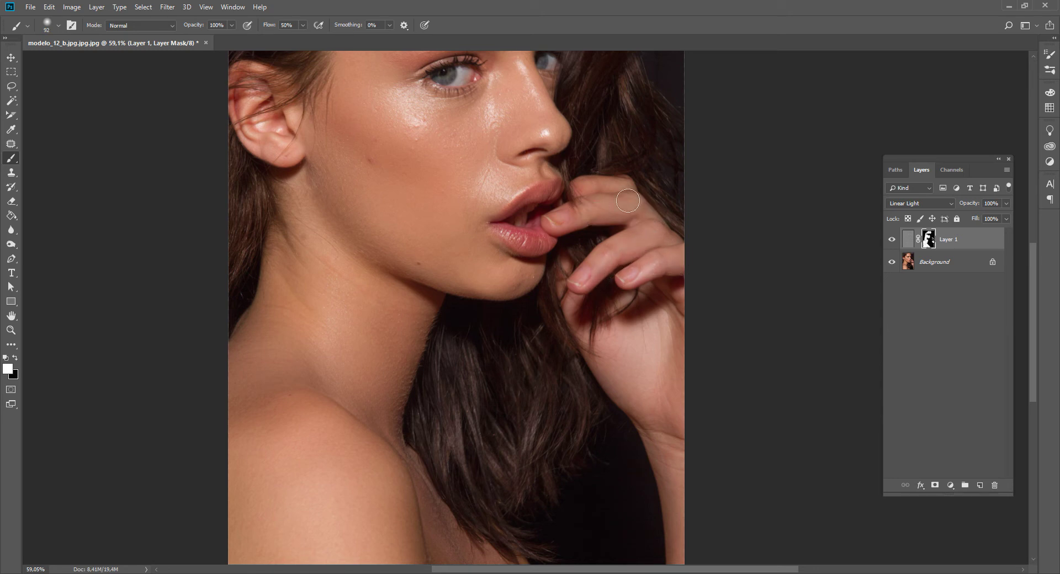
Paint the smoothing into the mask on the remaining facial skin, around the nose, chin, jaw, forehead and eyes, with brushes of about 62 to 133 px.
{"action": "scroll", "coordinate": [538, 231], "scroll_direction": "up", "scroll_amount": 3}
{"action": "left_click_drag", "start_coordinate": [539, 231], "coordinate": [546, 229]}
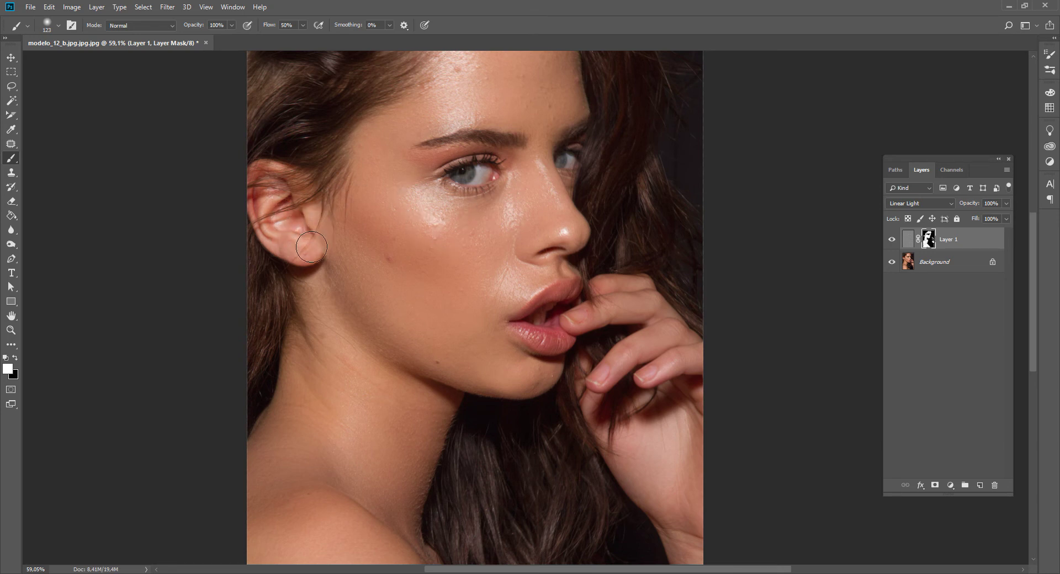
{"action": "right_click", "coordinate": [558, 265], "text": "alt"}
{"action": "right_click", "coordinate": [573, 203], "text": "alt"}
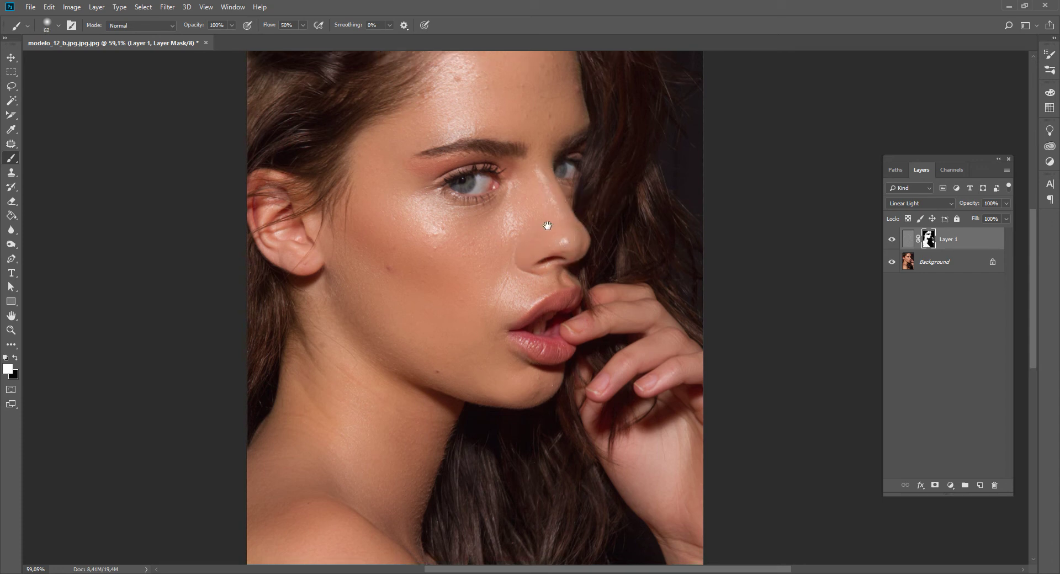
{"action": "scroll", "coordinate": [555, 196], "scroll_direction": "up", "scroll_amount": 2}
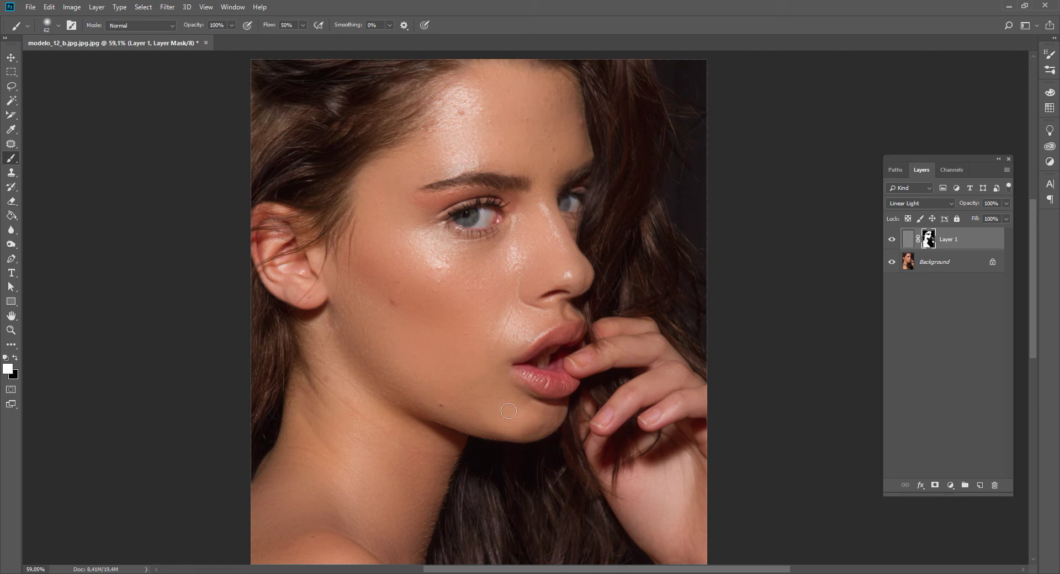
{"action": "right_click", "coordinate": [468, 412], "text": "alt"}
{"action": "mouse_move", "coordinate": [510, 430]}
{"action": "left_mouse_down"}
{"action": "mouse_move", "coordinate": [451, 411]}
{"action": "mouse_move", "coordinate": [418, 393]}
{"action": "mouse_move", "coordinate": [494, 424]}
{"action": "mouse_move", "coordinate": [396, 374]}
{"action": "mouse_move", "coordinate": [446, 448]}
{"action": "mouse_move", "coordinate": [421, 403]}
{"action": "mouse_move", "coordinate": [412, 421]}
{"action": "mouse_move", "coordinate": [362, 363]}
{"action": "mouse_move", "coordinate": [394, 367]}
{"action": "mouse_move", "coordinate": [356, 303]}
{"action": "mouse_move", "coordinate": [368, 301]}
{"action": "mouse_move", "coordinate": [422, 402]}
{"action": "mouse_move", "coordinate": [392, 506]}
{"action": "mouse_move", "coordinate": [401, 526]}
{"action": "mouse_move", "coordinate": [363, 457]}
{"action": "mouse_move", "coordinate": [326, 471]}
{"action": "mouse_move", "coordinate": [330, 392]}
{"action": "mouse_move", "coordinate": [326, 423]}
{"action": "left_mouse_up"}
{"action": "scroll", "coordinate": [421, 350], "scroll_direction": "up", "scroll_amount": 2}
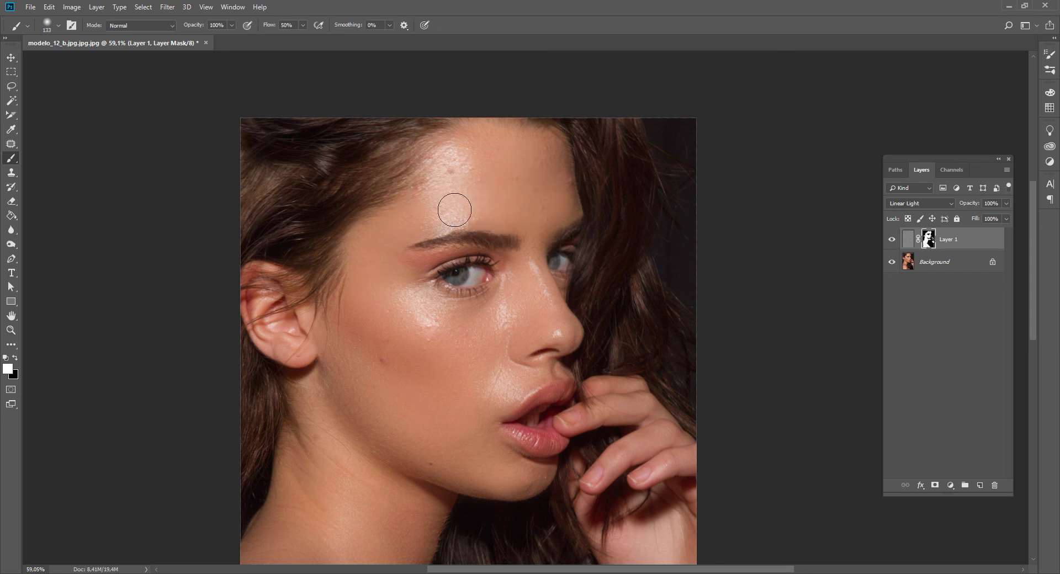
{"action": "mouse_move", "coordinate": [507, 268]}
{"action": "left_mouse_down"}
{"action": "mouse_move", "coordinate": [489, 260]}
{"action": "mouse_move", "coordinate": [504, 253]}
{"action": "mouse_move", "coordinate": [477, 251]}
{"action": "left_mouse_up"}
{"action": "mouse_move", "coordinate": [417, 280]}
{"action": "left_mouse_down"}
{"action": "mouse_move", "coordinate": [484, 259]}
{"action": "mouse_move", "coordinate": [453, 283]}
{"action": "left_mouse_up"}
Compare the portrait's skin with Layer 1 hidden and shown, both overall and close up on the face.
{"action": "scroll", "coordinate": [421, 344], "scroll_direction": "down", "scroll_amount": 1}
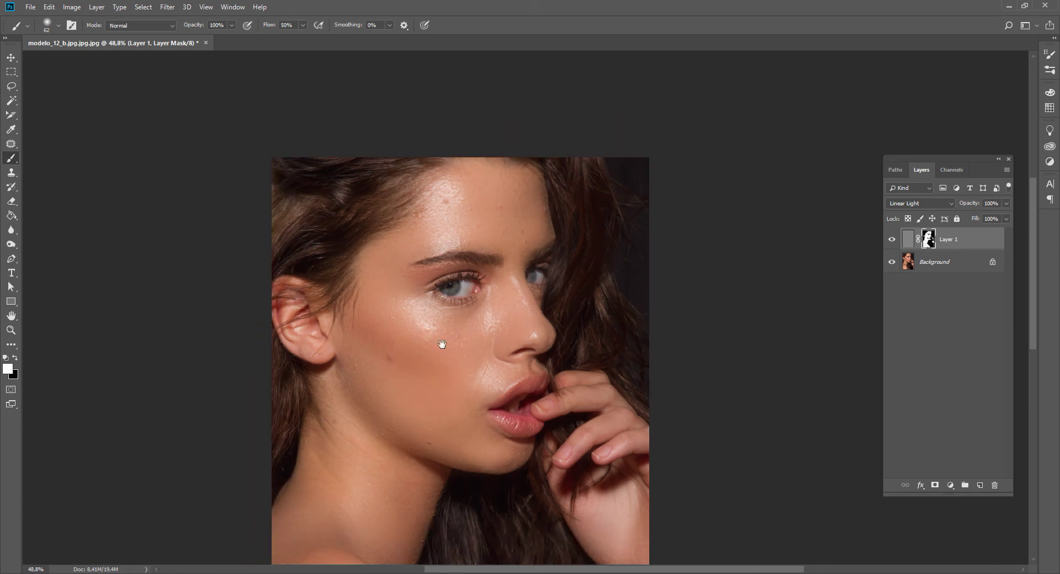
{"action": "left_click_drag", "start_coordinate": [442, 344], "coordinate": [478, 308]}
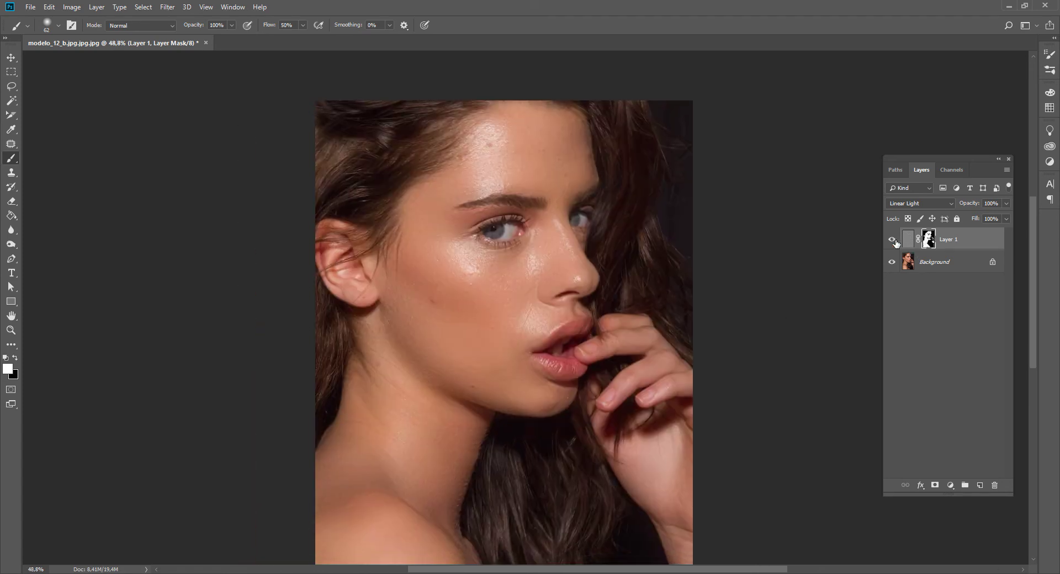
{"action": "left_click_drag", "start_coordinate": [559, 233], "coordinate": [549, 239]}
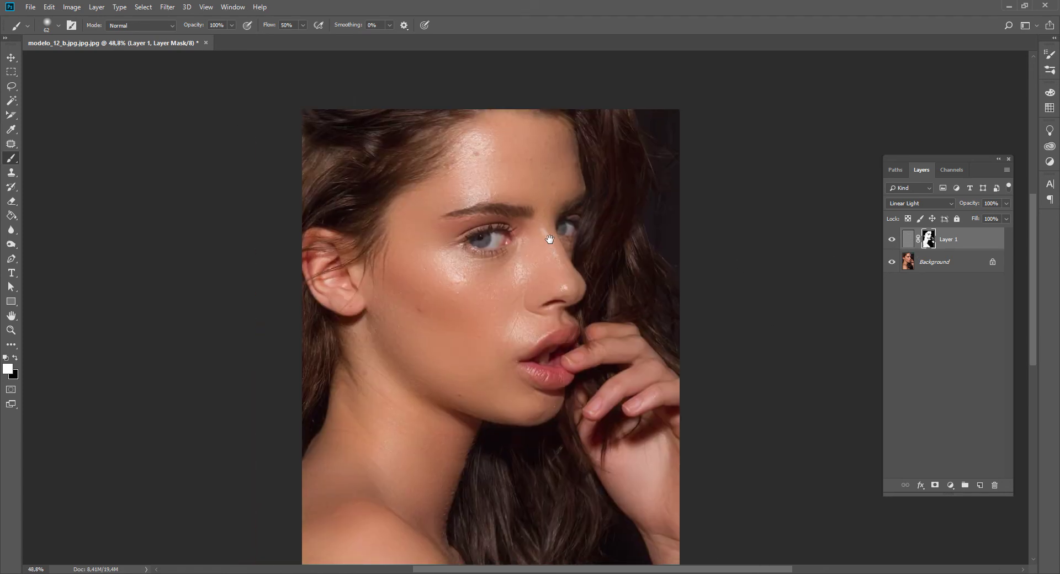
{"action": "left_click", "coordinate": [891, 241]}
{"action": "left_click", "coordinate": [891, 241]}
{"action": "left_click", "coordinate": [891, 241]}
{"action": "left_click", "coordinate": [891, 241]}
{"action": "left_click", "coordinate": [891, 241]}
{"action": "left_click", "coordinate": [891, 241]}
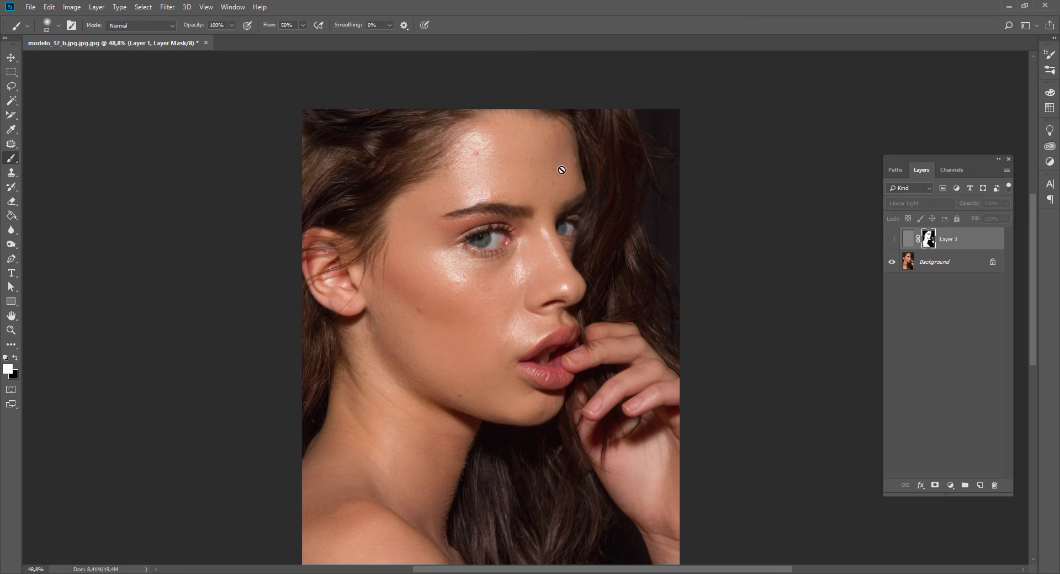
{"action": "left_click", "coordinate": [892, 241]}
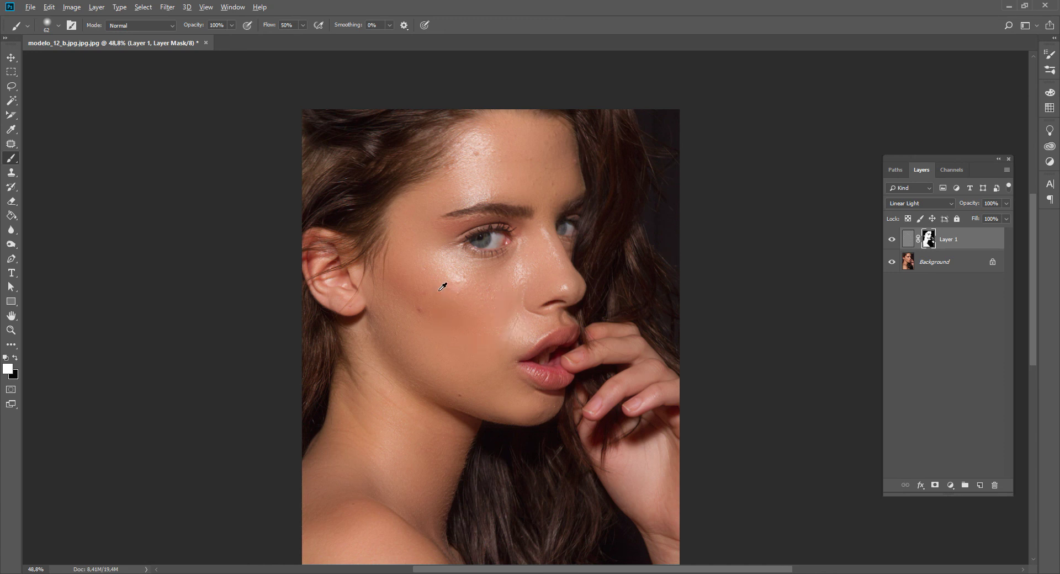
{"action": "scroll", "coordinate": [442, 286], "scroll_direction": "up", "scroll_amount": 3}
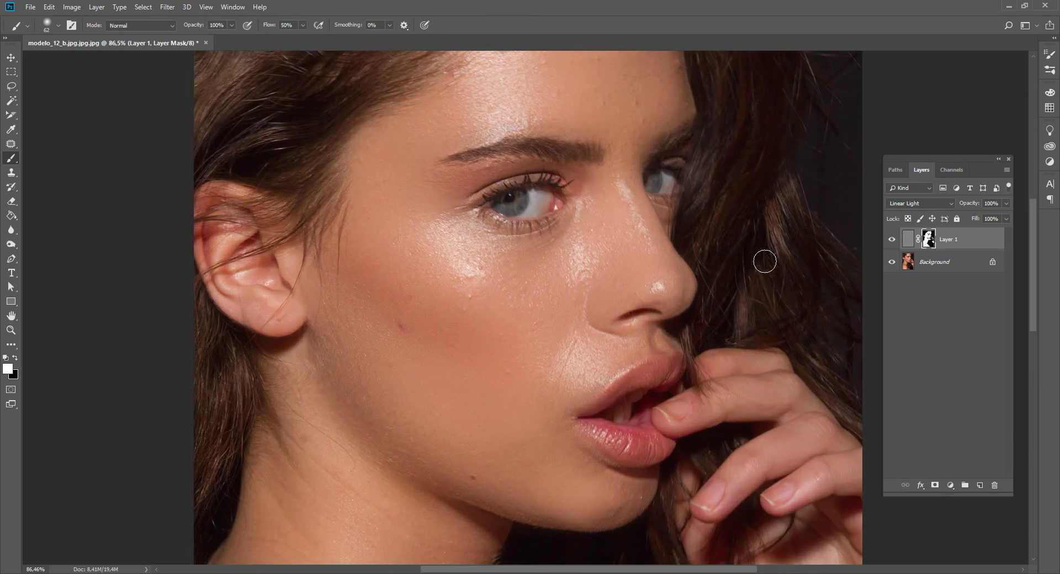
{"action": "left_click", "coordinate": [892, 240]}
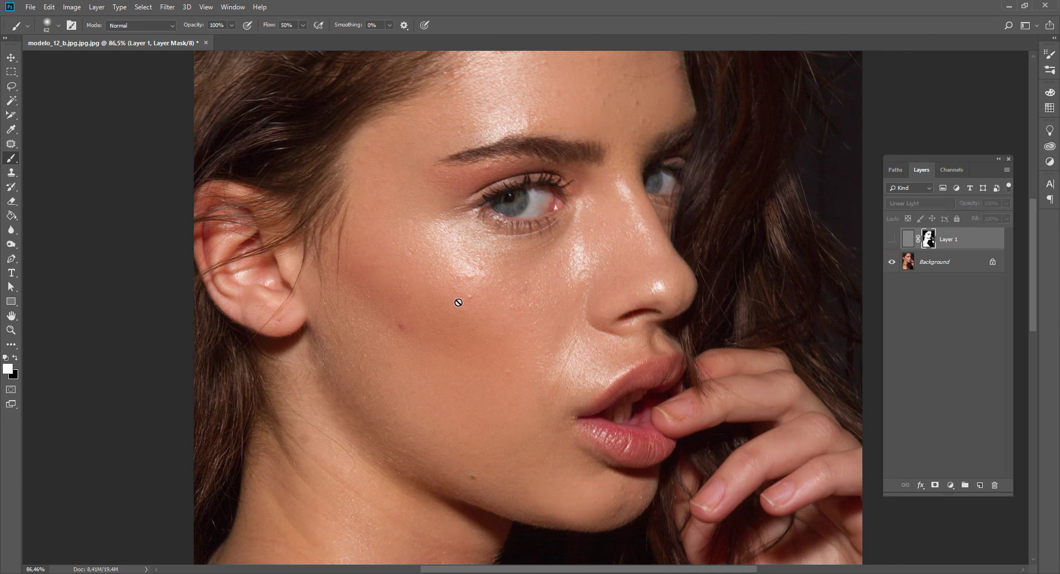
{"action": "left_click", "coordinate": [892, 239]}
{"action": "scroll", "coordinate": [461, 295], "scroll_direction": "down", "scroll_amount": 1}
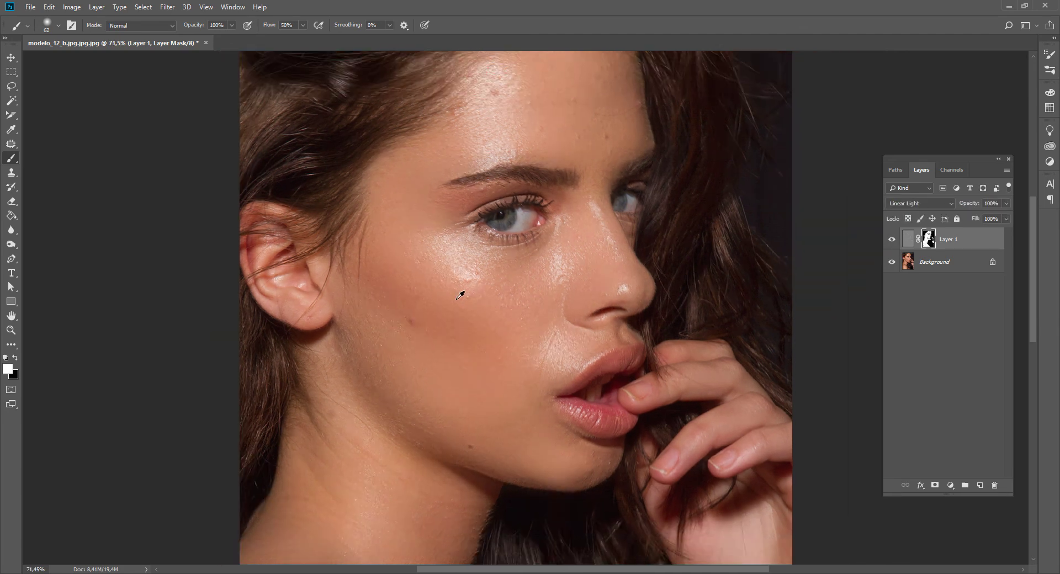
{"action": "scroll", "coordinate": [536, 227], "scroll_direction": "down", "scroll_amount": 1}
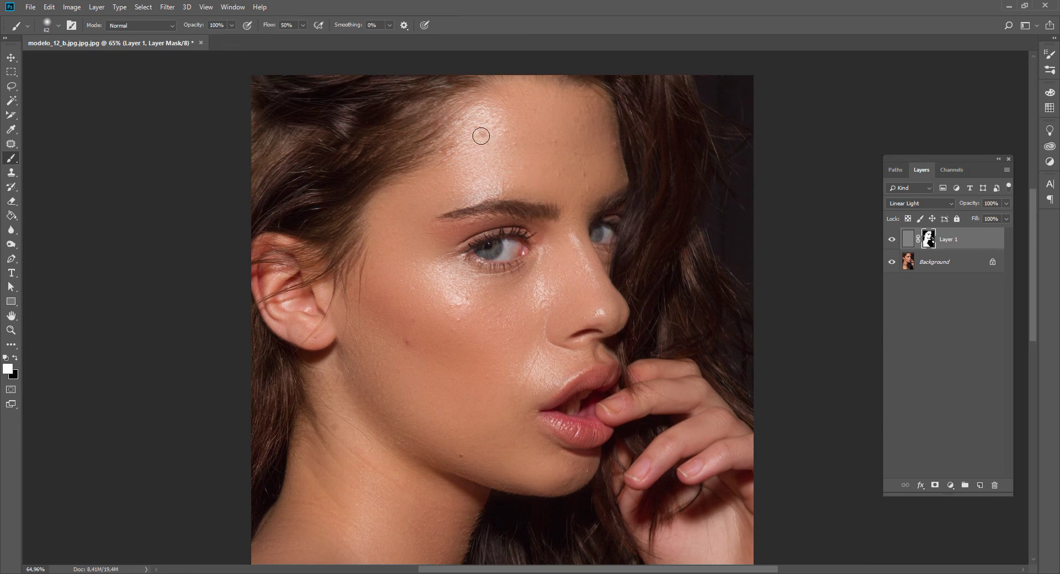
Duplicate the Background layer and activate the Patch Tool for healing on the copy.
{"action": "left_click", "coordinate": [957, 272]}
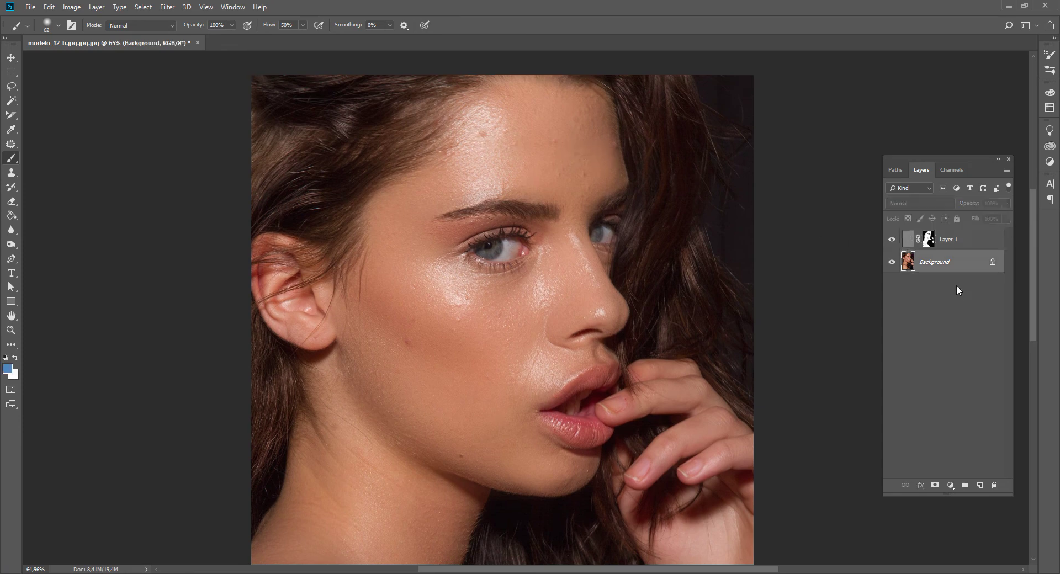
{"action": "key", "text": "ctrl+j"}
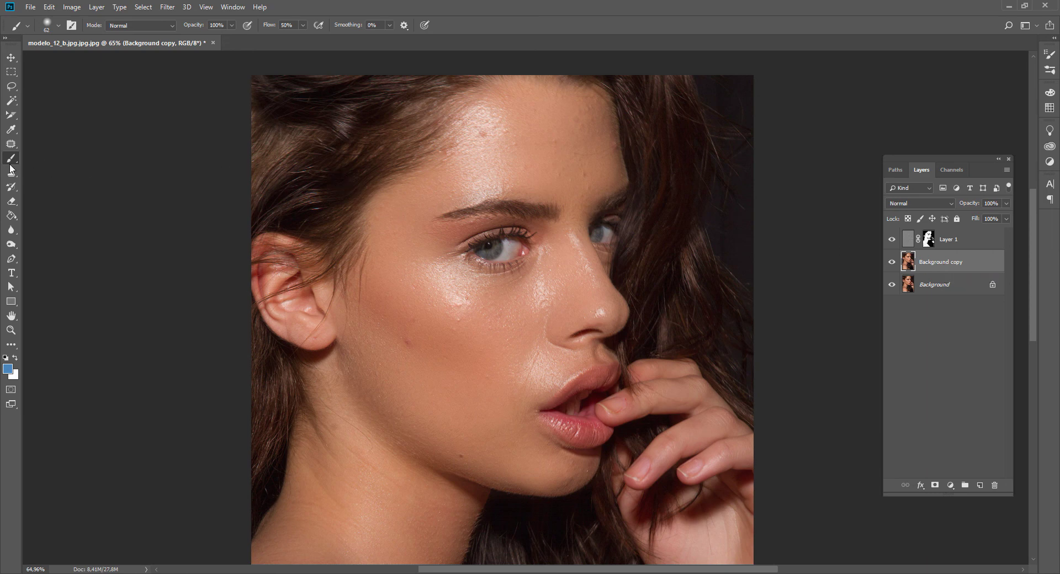
{"action": "left_click", "coordinate": [11, 144]}
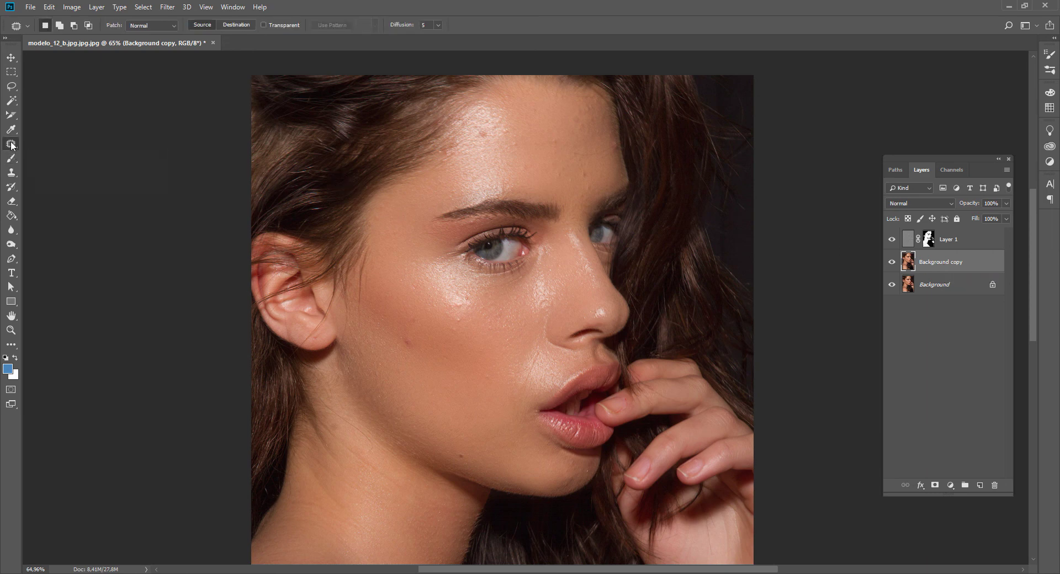
{"action": "right_click", "coordinate": [11, 145]}
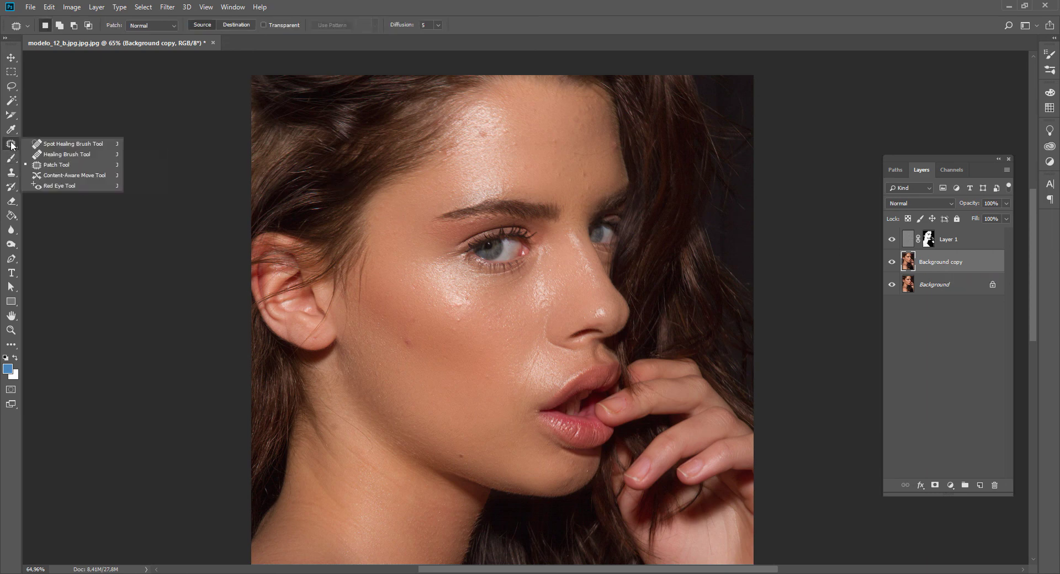
{"action": "left_click", "coordinate": [77, 164]}
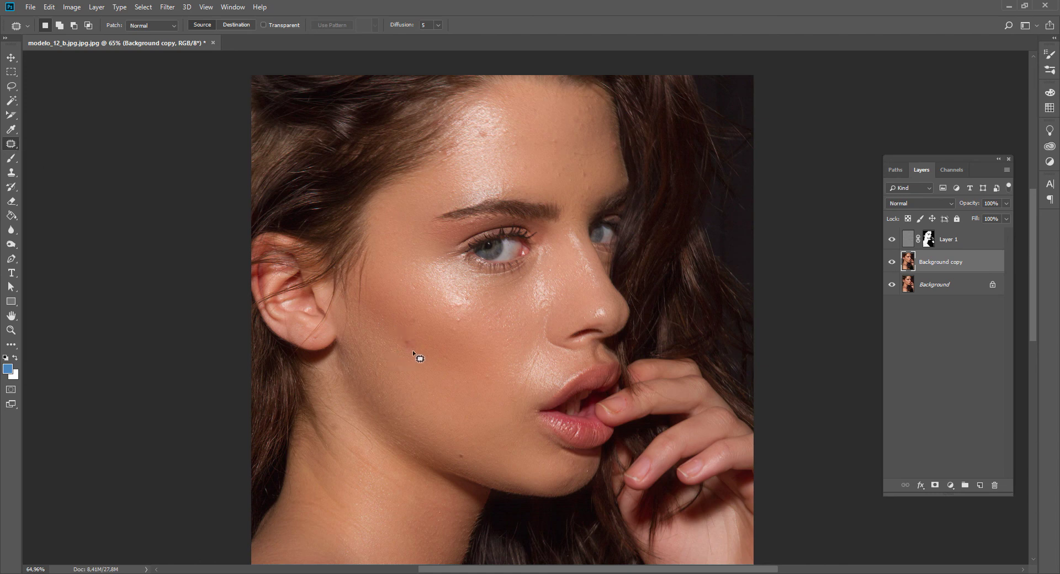
Patch the blemishes on the cheek, the shiny forehead area and the far edge of the forehead with clean skin.
{"action": "mouse_move", "coordinate": [413, 351]}
{"action": "left_mouse_down"}
{"action": "mouse_move", "coordinate": [403, 348]}
{"action": "mouse_move", "coordinate": [427, 365]}
{"action": "mouse_move", "coordinate": [455, 345]}
{"action": "mouse_move", "coordinate": [470, 322]}
{"action": "mouse_move", "coordinate": [457, 322]}
{"action": "mouse_move", "coordinate": [469, 321]}
{"action": "mouse_move", "coordinate": [447, 344]}
{"action": "mouse_move", "coordinate": [413, 322]}
{"action": "mouse_move", "coordinate": [466, 290]}
{"action": "mouse_move", "coordinate": [454, 318]}
{"action": "left_mouse_up"}
{"action": "left_click_drag", "start_coordinate": [462, 307], "coordinate": [484, 310]}
{"action": "key", "text": "ctrl+d"}
{"action": "mouse_move", "coordinate": [478, 148]}
{"action": "left_mouse_down"}
{"action": "mouse_move", "coordinate": [523, 172]}
{"action": "mouse_move", "coordinate": [510, 145]}
{"action": "mouse_move", "coordinate": [533, 160]}
{"action": "mouse_move", "coordinate": [564, 143]}
{"action": "mouse_move", "coordinate": [551, 132]}
{"action": "mouse_move", "coordinate": [555, 146]}
{"action": "mouse_move", "coordinate": [552, 120]}
{"action": "left_mouse_up"}
{"action": "key", "text": "ctrl+d"}
{"action": "key", "text": "ctrl+d"}
{"action": "left_click_drag", "start_coordinate": [619, 139], "coordinate": [610, 154]}
{"action": "key", "text": "ctrl+d"}
Patch the small spots across the middle of the forehead and above the far eyebrow with clean forehead skin.
{"action": "left_click", "coordinate": [594, 188]}
{"action": "left_click_drag", "start_coordinate": [584, 191], "coordinate": [596, 188]}
{"action": "mouse_move", "coordinate": [592, 189]}
{"action": "left_mouse_down"}
{"action": "mouse_move", "coordinate": [557, 182]}
{"action": "mouse_move", "coordinate": [576, 168]}
{"action": "mouse_move", "coordinate": [539, 169]}
{"action": "mouse_move", "coordinate": [528, 158]}
{"action": "left_mouse_up"}
{"action": "left_click", "coordinate": [533, 168]}
{"action": "mouse_move", "coordinate": [530, 161]}
{"action": "left_mouse_down"}
{"action": "mouse_move", "coordinate": [543, 142]}
{"action": "mouse_move", "coordinate": [502, 131]}
{"action": "mouse_move", "coordinate": [485, 113]}
{"action": "mouse_move", "coordinate": [482, 135]}
{"action": "mouse_move", "coordinate": [496, 148]}
{"action": "mouse_move", "coordinate": [501, 122]}
{"action": "mouse_move", "coordinate": [525, 118]}
{"action": "left_mouse_up"}
{"action": "left_click", "coordinate": [538, 140]}
{"action": "left_click", "coordinate": [512, 147]}
{"action": "left_click", "coordinate": [525, 118]}
Patch the remaining uneven spots on the cheek below the near eye with smoother cheek skin.
{"action": "mouse_move", "coordinate": [416, 291]}
{"action": "left_mouse_down"}
{"action": "mouse_move", "coordinate": [393, 278]}
{"action": "mouse_move", "coordinate": [416, 287]}
{"action": "left_mouse_up"}
{"action": "left_click_drag", "start_coordinate": [415, 286], "coordinate": [445, 366]}
{"action": "left_click", "coordinate": [445, 367]}
{"action": "mouse_move", "coordinate": [460, 325]}
{"action": "left_mouse_down"}
{"action": "mouse_move", "coordinate": [452, 327]}
{"action": "mouse_move", "coordinate": [474, 355]}
{"action": "mouse_move", "coordinate": [440, 351]}
{"action": "mouse_move", "coordinate": [453, 373]}
{"action": "mouse_move", "coordinate": [389, 361]}
{"action": "mouse_move", "coordinate": [402, 382]}
{"action": "mouse_move", "coordinate": [432, 386]}
{"action": "left_mouse_up"}
{"action": "left_click", "coordinate": [465, 322]}
{"action": "key", "text": "ctrl+d"}
{"action": "key", "text": "ctrl+d"}
Patch the blemishes on the side and tip of the nose with clean neighbouring skin.
{"action": "left_click_drag", "start_coordinate": [554, 263], "coordinate": [572, 297]}
{"action": "key", "text": "ctrl+d"}
{"action": "mouse_move", "coordinate": [608, 325]}
{"action": "left_mouse_down"}
{"action": "mouse_move", "coordinate": [604, 303]}
{"action": "mouse_move", "coordinate": [594, 317]}
{"action": "mouse_move", "coordinate": [607, 313]}
{"action": "mouse_move", "coordinate": [541, 295]}
{"action": "left_mouse_up"}
{"action": "key", "text": "ctrl+d"}
{"action": "key", "text": "ctrl+d"}
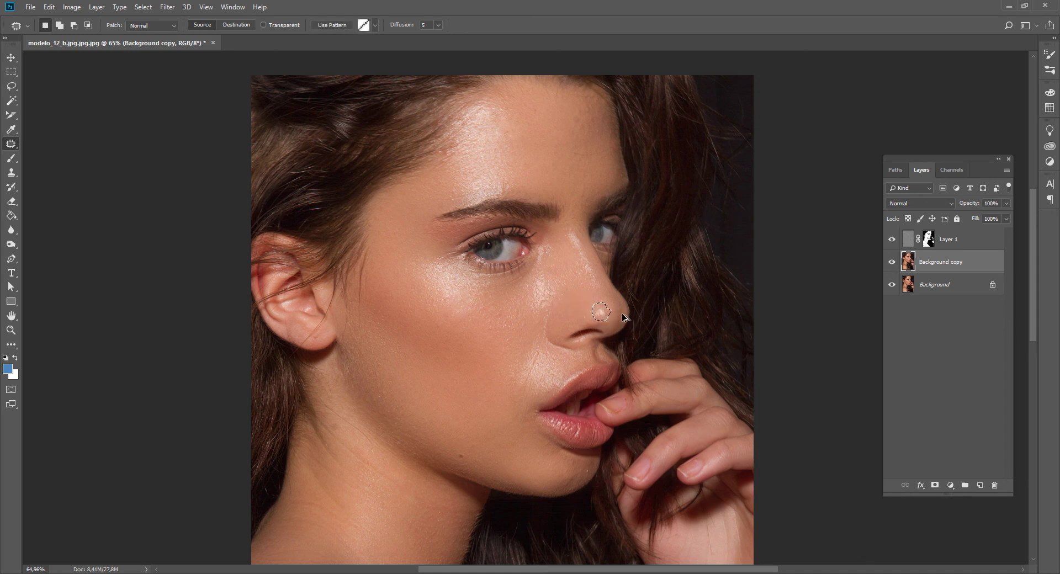
{"action": "key", "text": "ctrl+d"}
Patch the skin above the upper lip and a remaining spot on the upper forehead.
{"action": "mouse_move", "coordinate": [542, 355]}
{"action": "left_mouse_down"}
{"action": "mouse_move", "coordinate": [522, 399]}
{"action": "mouse_move", "coordinate": [533, 348]}
{"action": "mouse_move", "coordinate": [528, 359]}
{"action": "mouse_move", "coordinate": [518, 334]}
{"action": "mouse_move", "coordinate": [577, 232]}
{"action": "left_mouse_up"}
{"action": "key", "text": "ctrl+d"}
{"action": "key", "text": "ctrl+d"}
{"action": "key", "text": "ctrl+d"}
{"action": "mouse_move", "coordinate": [571, 113]}
{"action": "left_mouse_down"}
{"action": "mouse_move", "coordinate": [592, 106]}
{"action": "mouse_move", "coordinate": [584, 133]}
{"action": "mouse_move", "coordinate": [551, 141]}
{"action": "mouse_move", "coordinate": [530, 123]}
{"action": "left_mouse_up"}
{"action": "key", "text": "ctrl+d"}
Compare the portrait with both Layer 1 and Background copy hidden and shown.
{"action": "scroll", "coordinate": [402, 218], "scroll_direction": "down", "scroll_amount": 2}
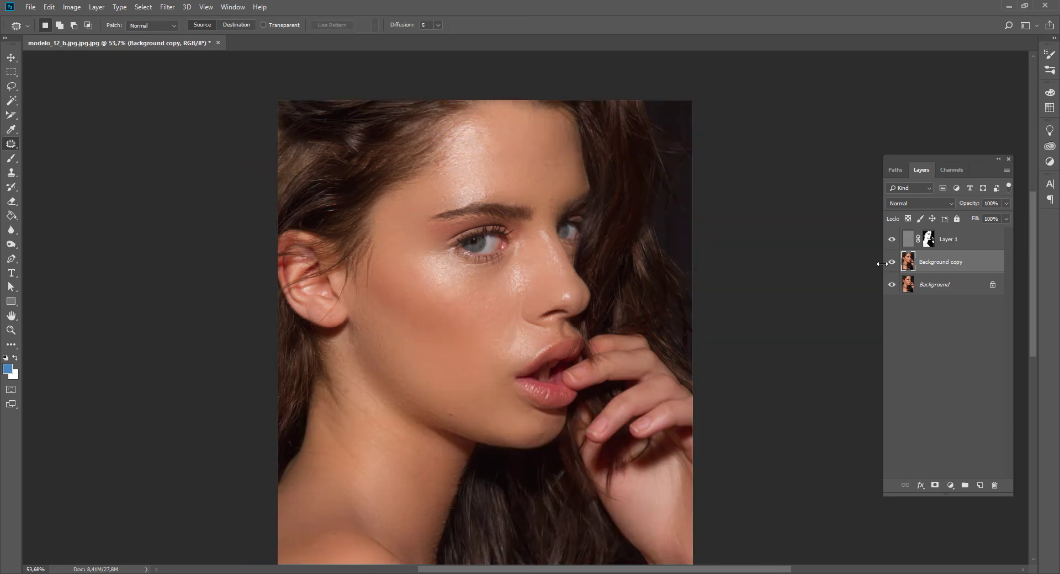
{"action": "scroll", "coordinate": [508, 301], "scroll_direction": "down", "scroll_amount": 1}
{"action": "scroll", "coordinate": [505, 314], "scroll_direction": "up", "scroll_amount": 1}
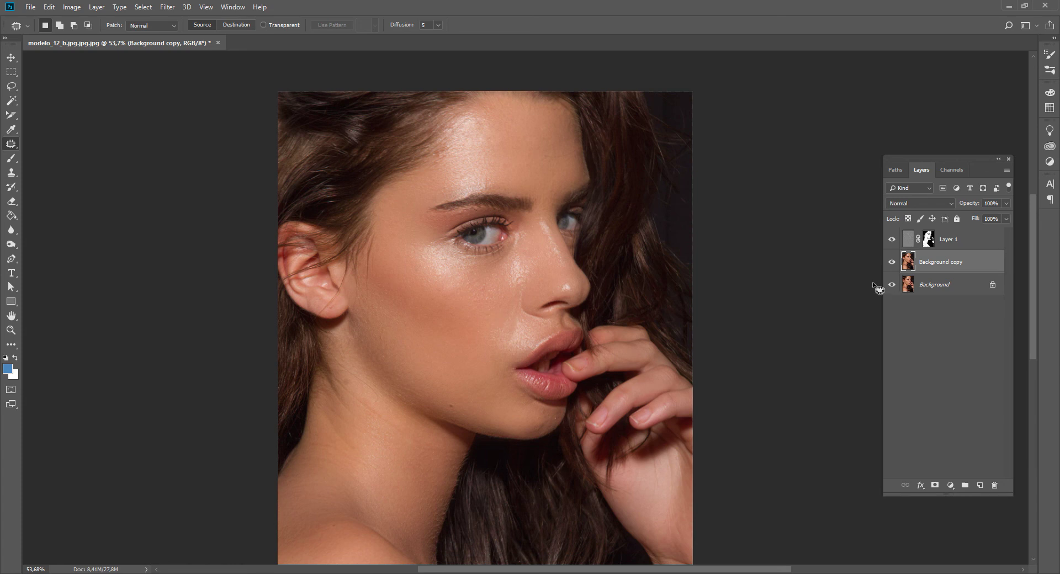
{"action": "left_click_drag", "start_coordinate": [892, 262], "coordinate": [893, 244]}
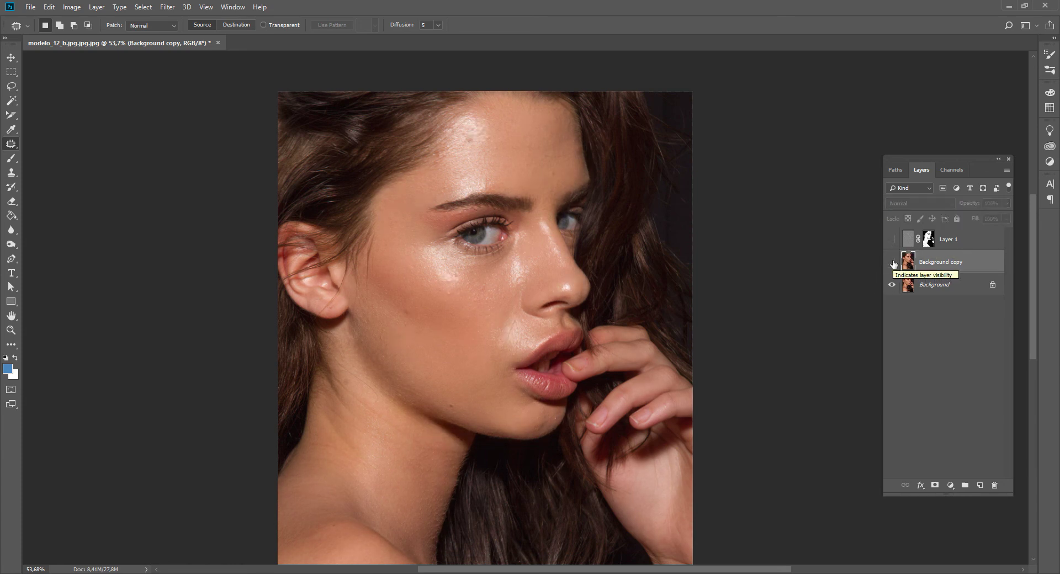
{"action": "left_click", "coordinate": [893, 262]}
{"action": "left_click", "coordinate": [891, 240]}
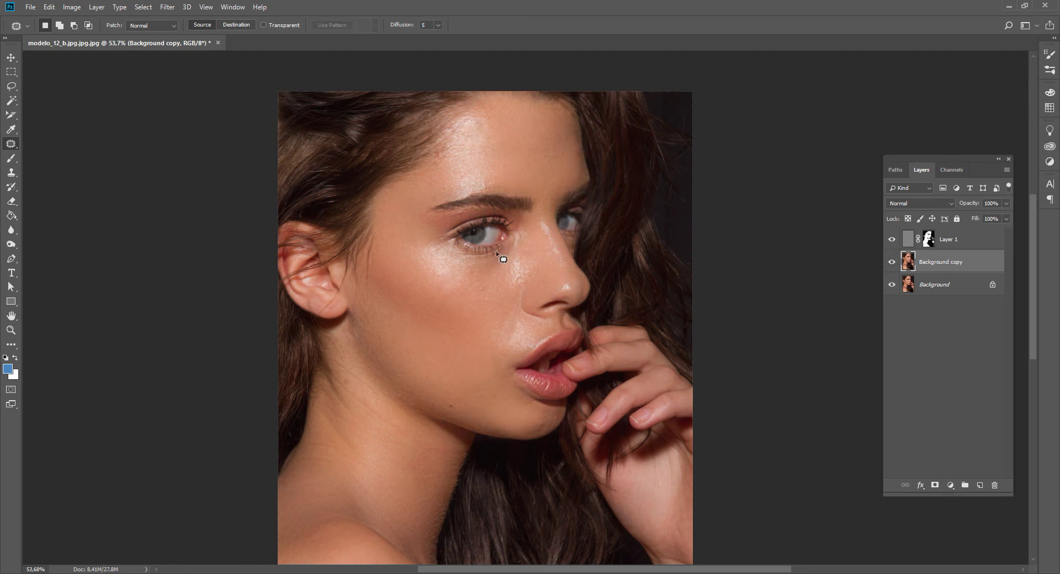
Compare the healed skin with only Layer 1 hidden and shown several times.
{"action": "left_click", "coordinate": [891, 240]}
{"action": "left_click", "coordinate": [893, 239]}
{"action": "left_click", "coordinate": [893, 240]}
{"action": "left_click", "coordinate": [892, 239]}
{"action": "left_click", "coordinate": [892, 240]}
{"action": "left_click", "coordinate": [892, 240]}
{"action": "left_click", "coordinate": [892, 240]}
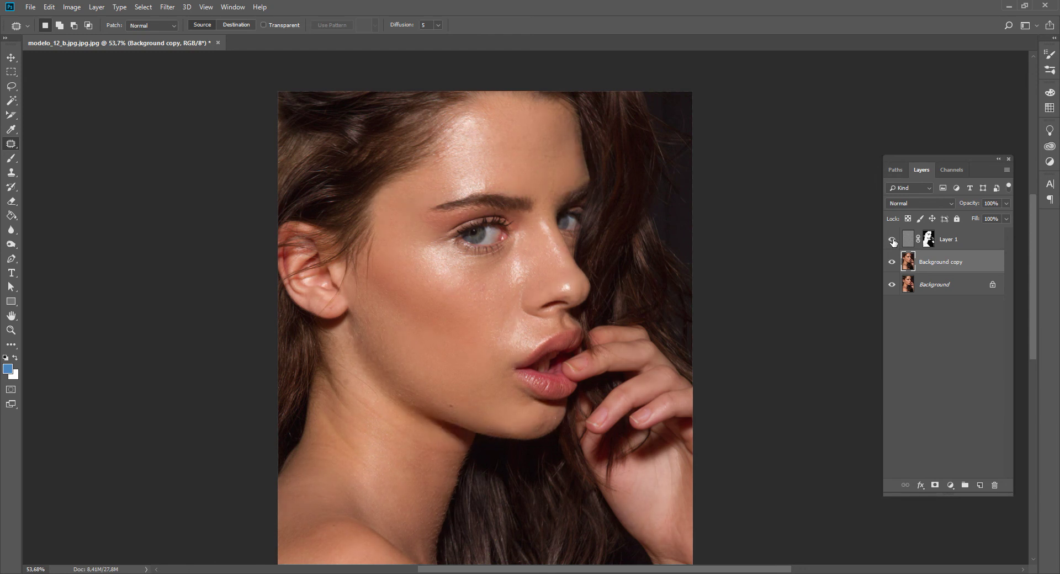
{"action": "left_click", "coordinate": [893, 239]}
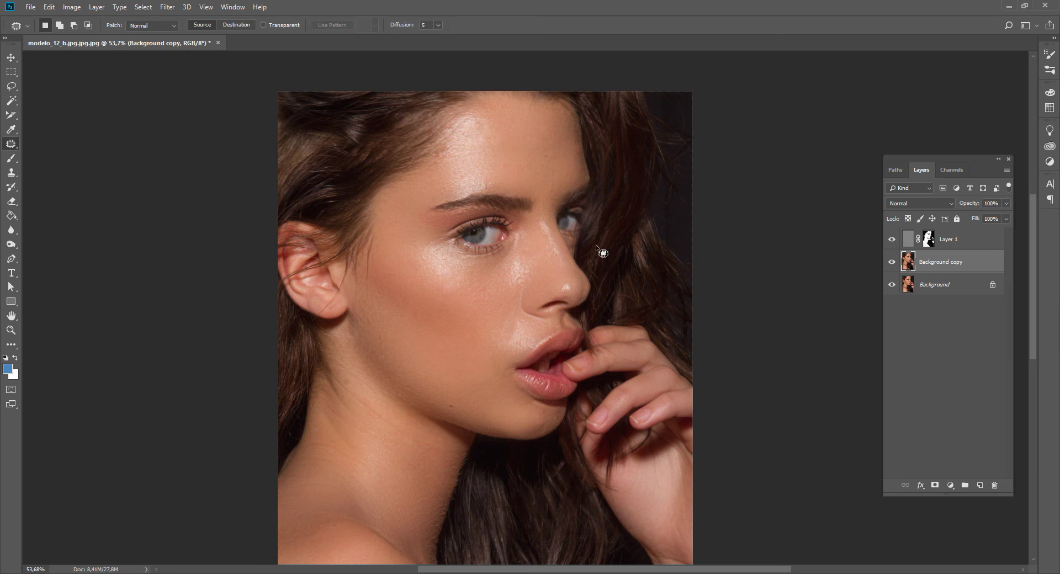
View the whole retouched portrait and switch to the Move Tool.
{"action": "scroll", "coordinate": [602, 253], "scroll_direction": "down", "scroll_amount": 1}
{"action": "left_click_drag", "start_coordinate": [561, 302], "coordinate": [578, 241]}
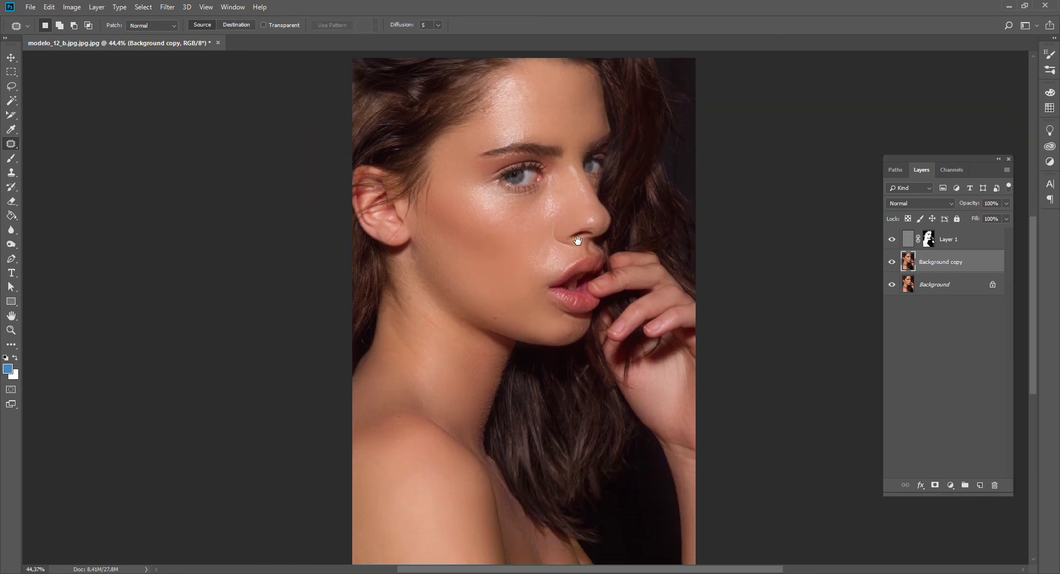
{"action": "scroll", "coordinate": [570, 240], "scroll_direction": "down", "scroll_amount": 1}
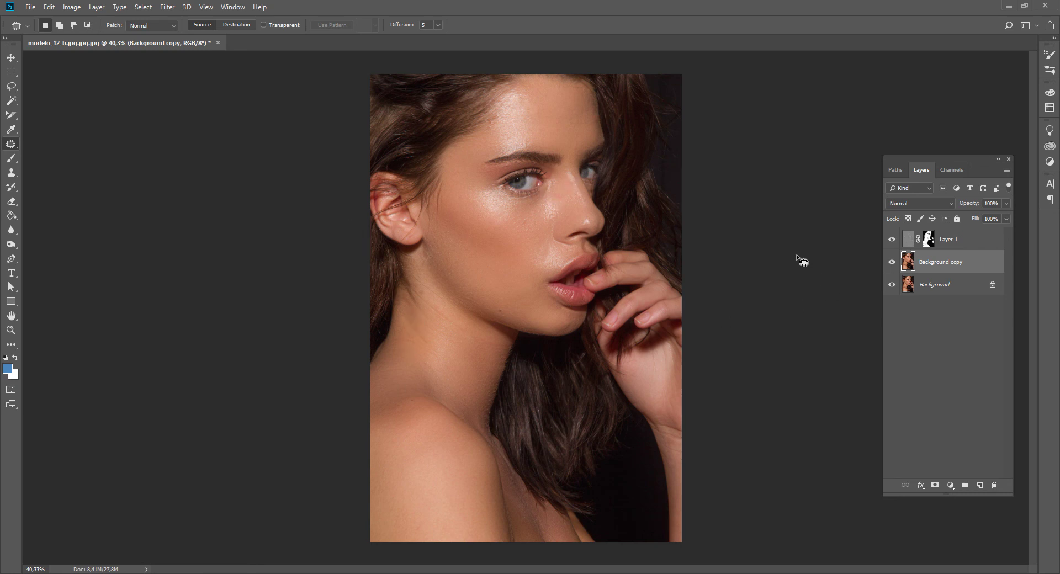
{"action": "key", "text": "v"}
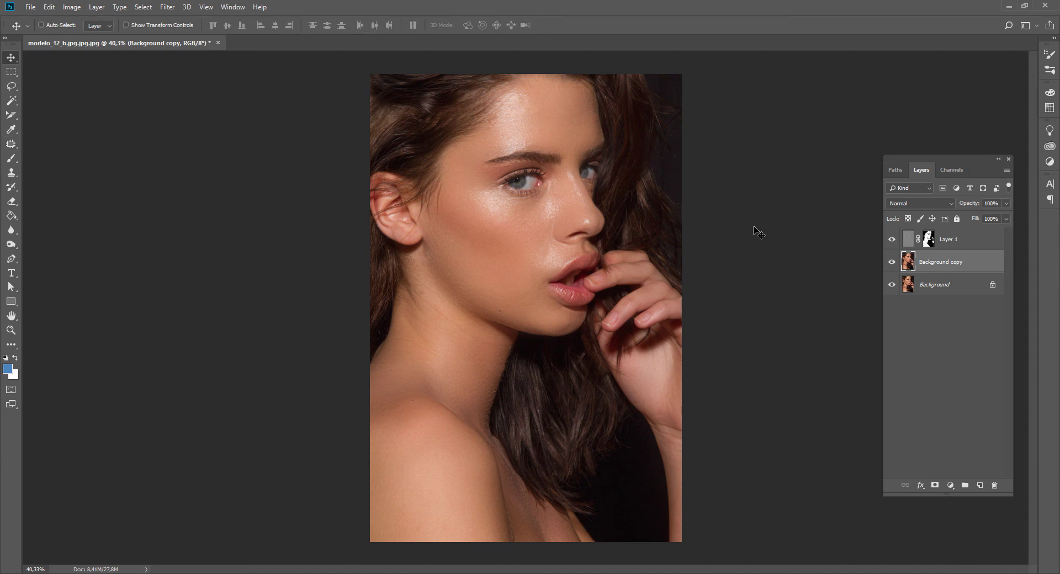